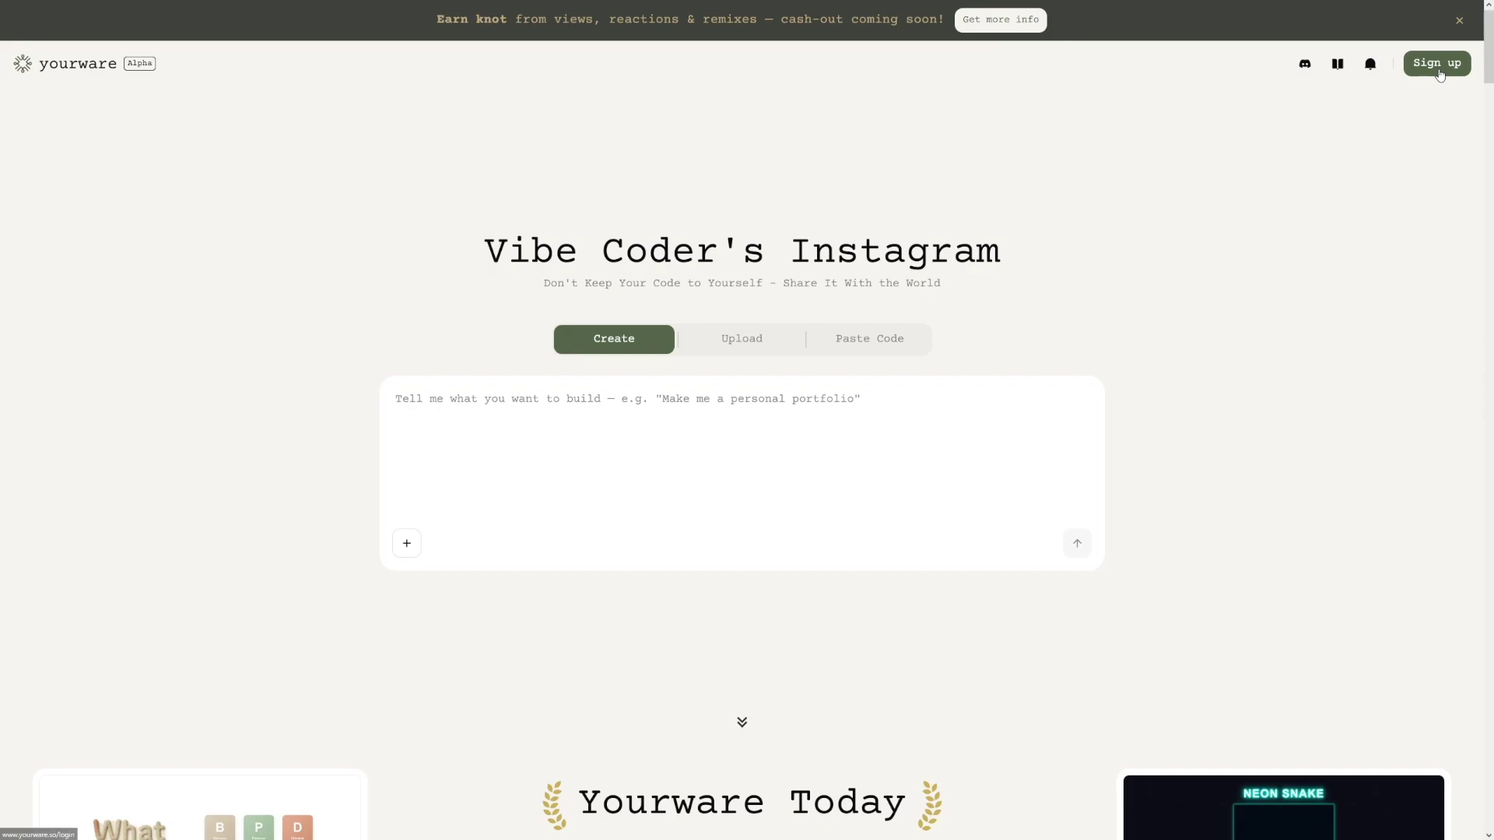
Scroll the showcase gallery, then preview the Lemonade soda landing page and close it
scroll(1216, 310, down, 2)
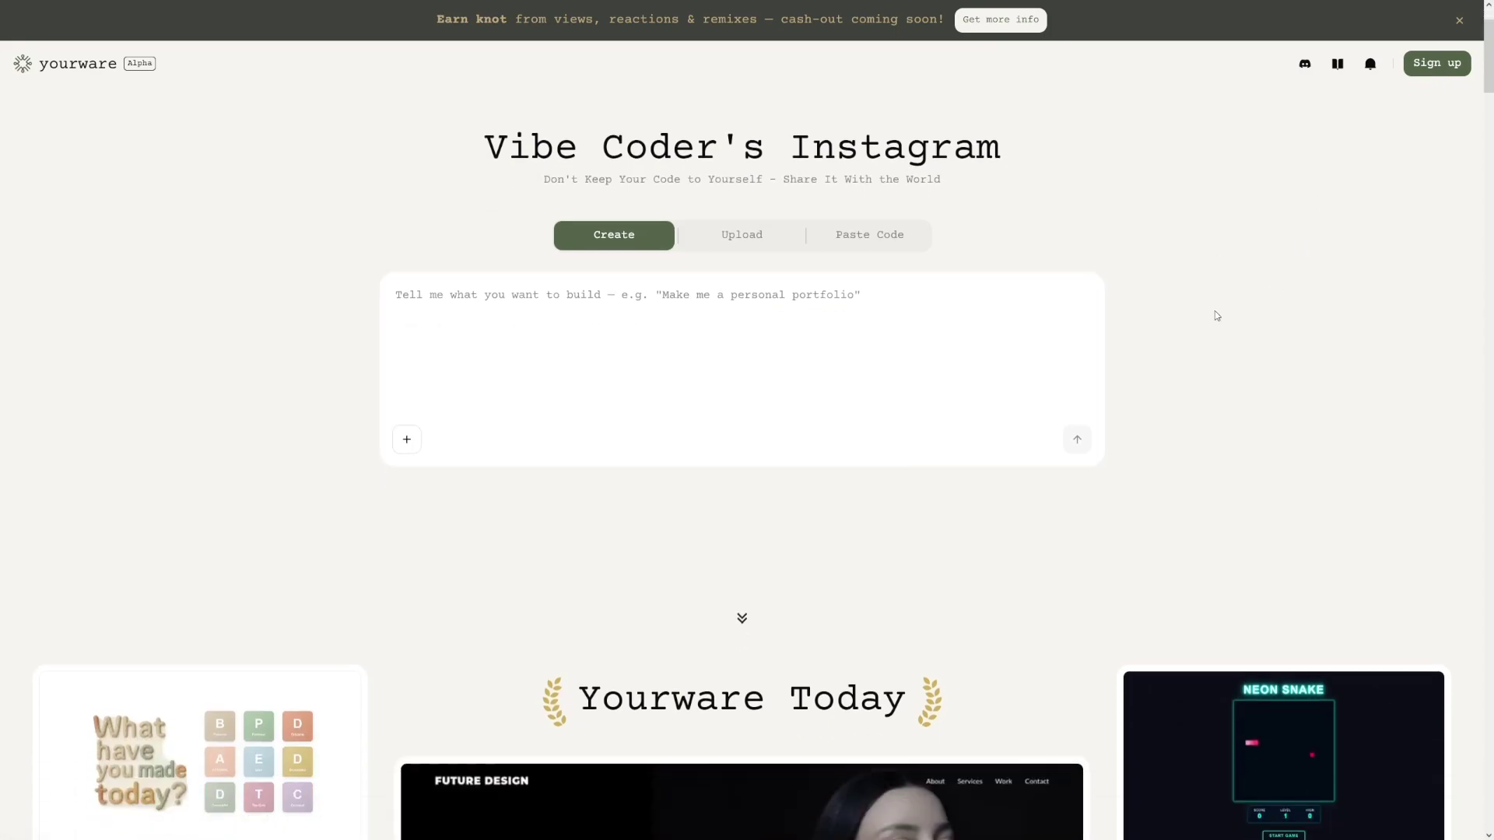
scroll(1099, 301, down, 5)
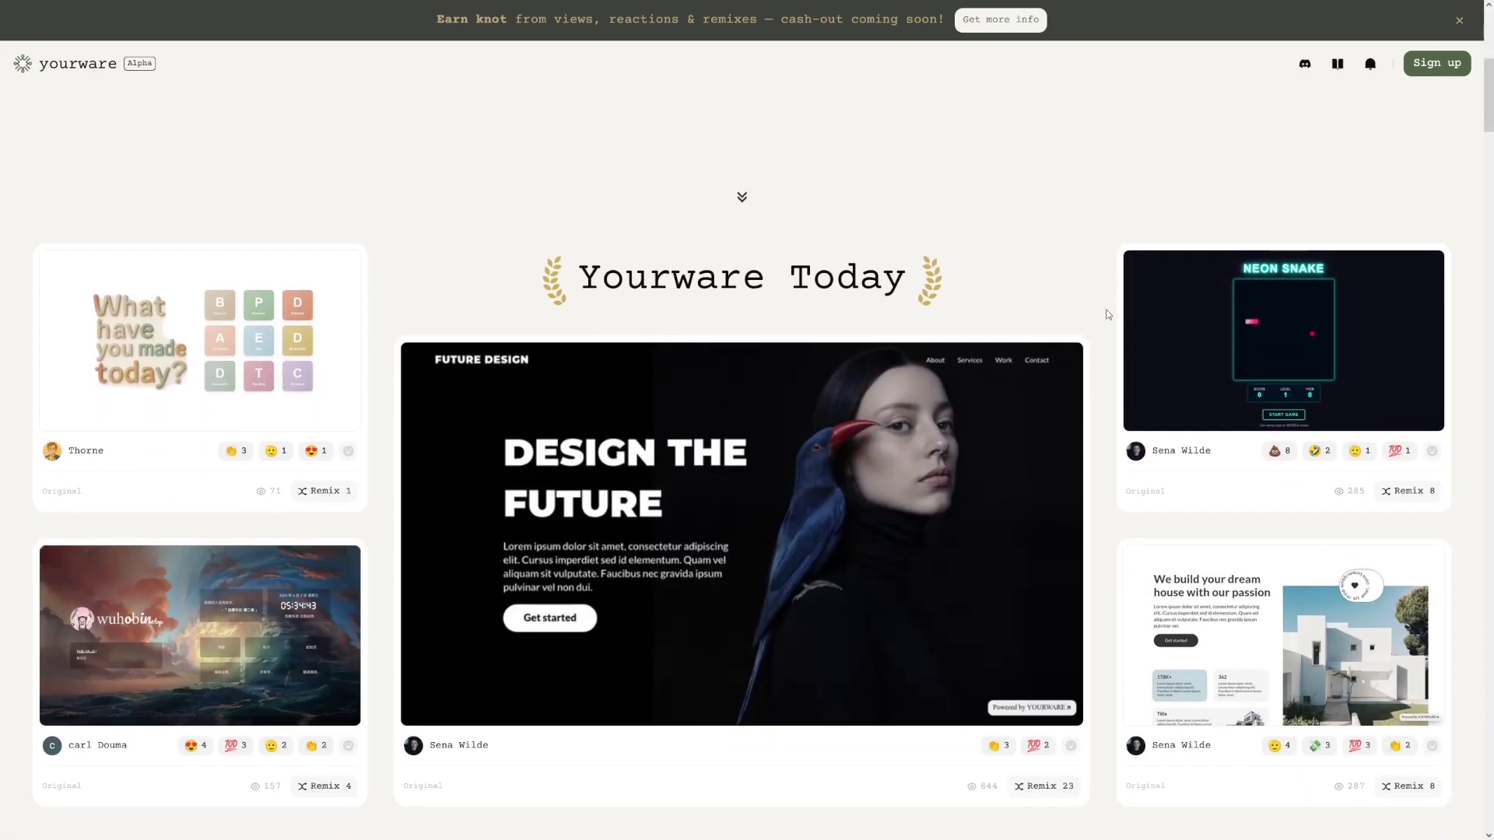
scroll(1105, 310, down, 3)
scroll(1107, 313, down, 3)
scroll(1107, 314, down, 2)
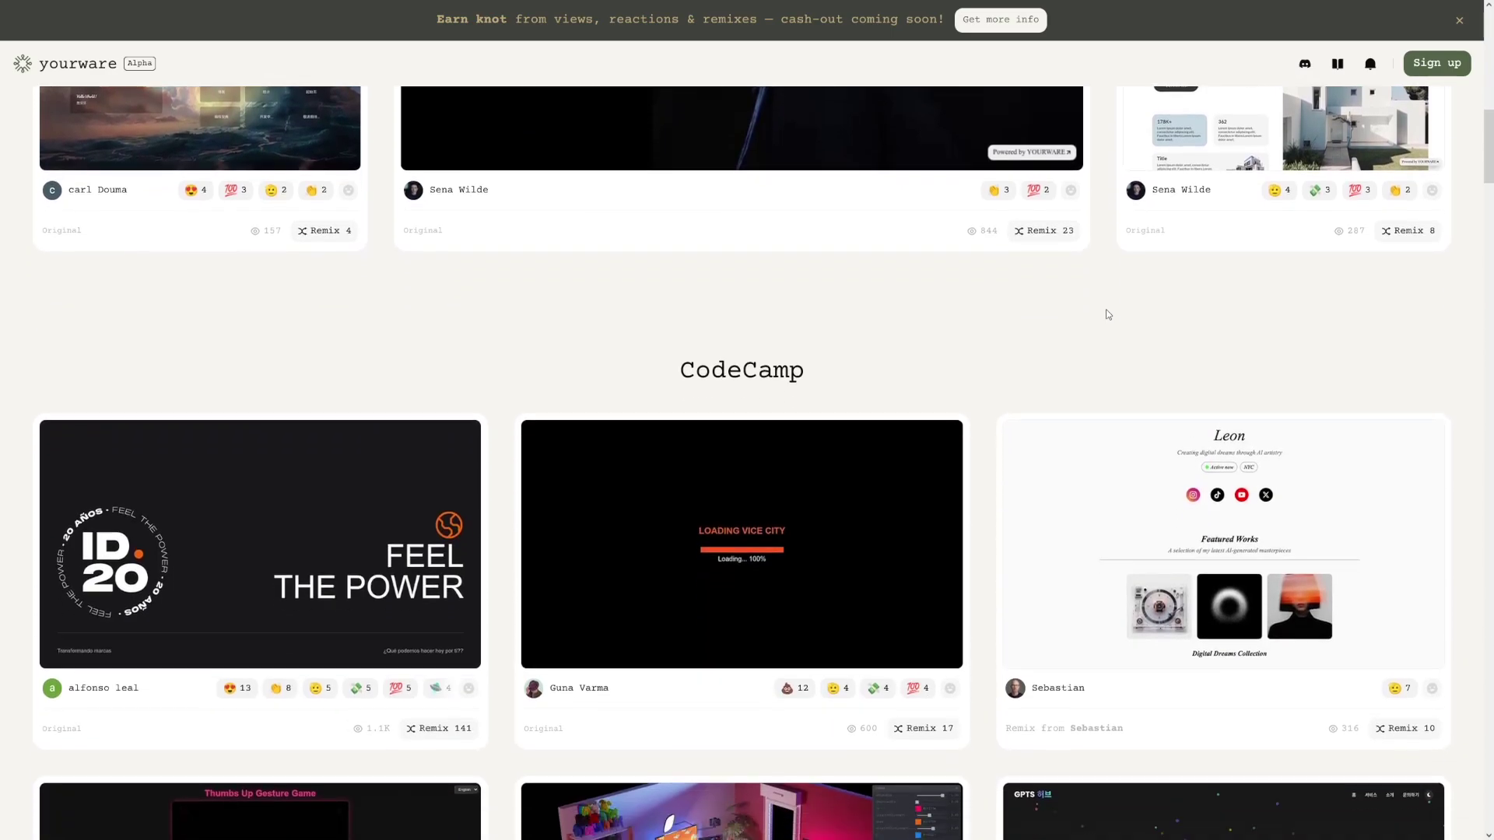
scroll(1107, 314, down, 2)
scroll(1108, 313, down, 3)
scroll(1108, 315, down, 4)
scroll(1107, 315, down, 2)
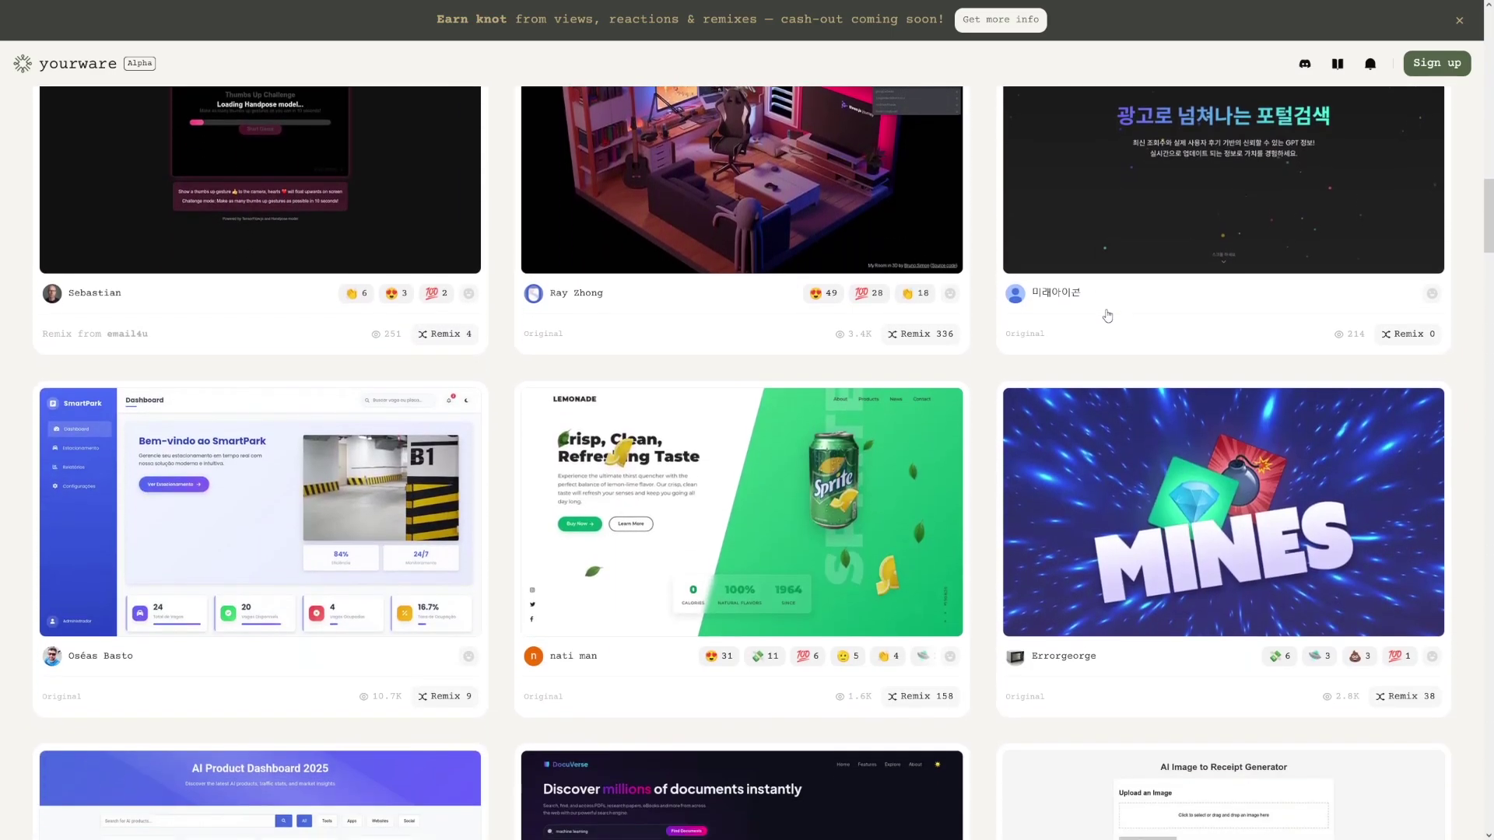
scroll(1108, 315, down, 1)
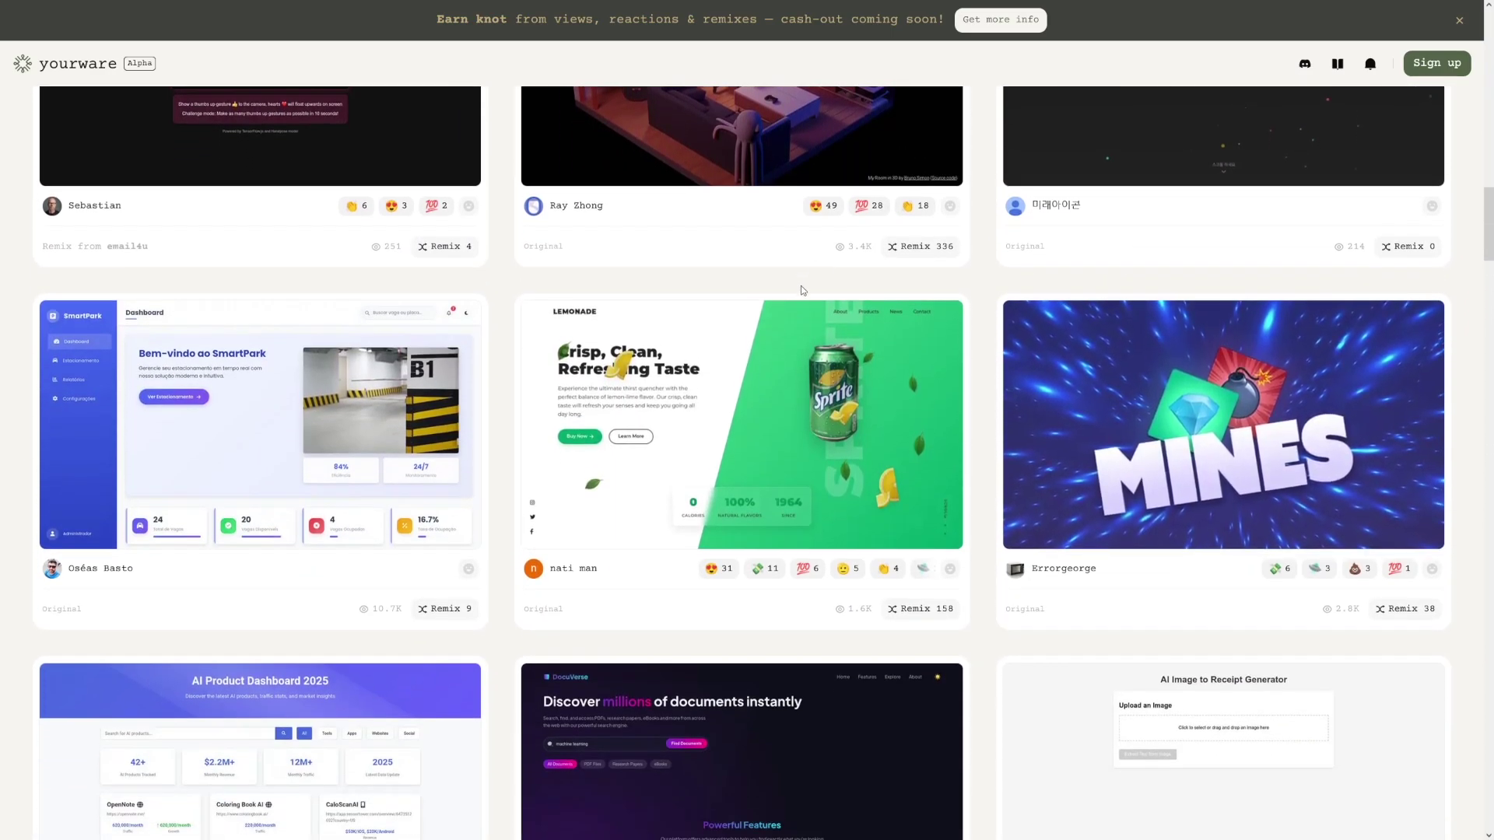
click(736, 412)
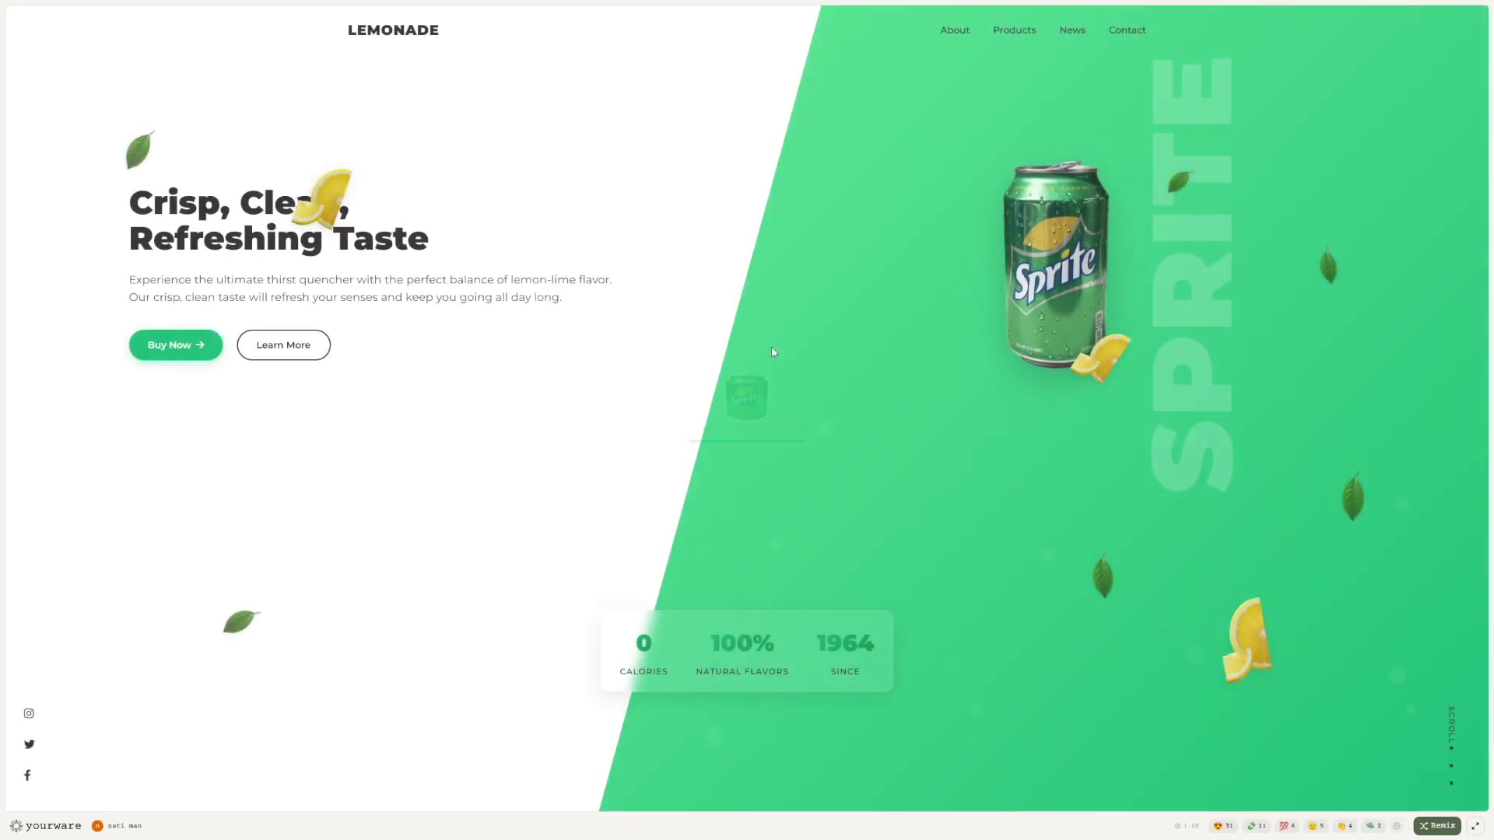
scroll(1059, 299, down, 1)
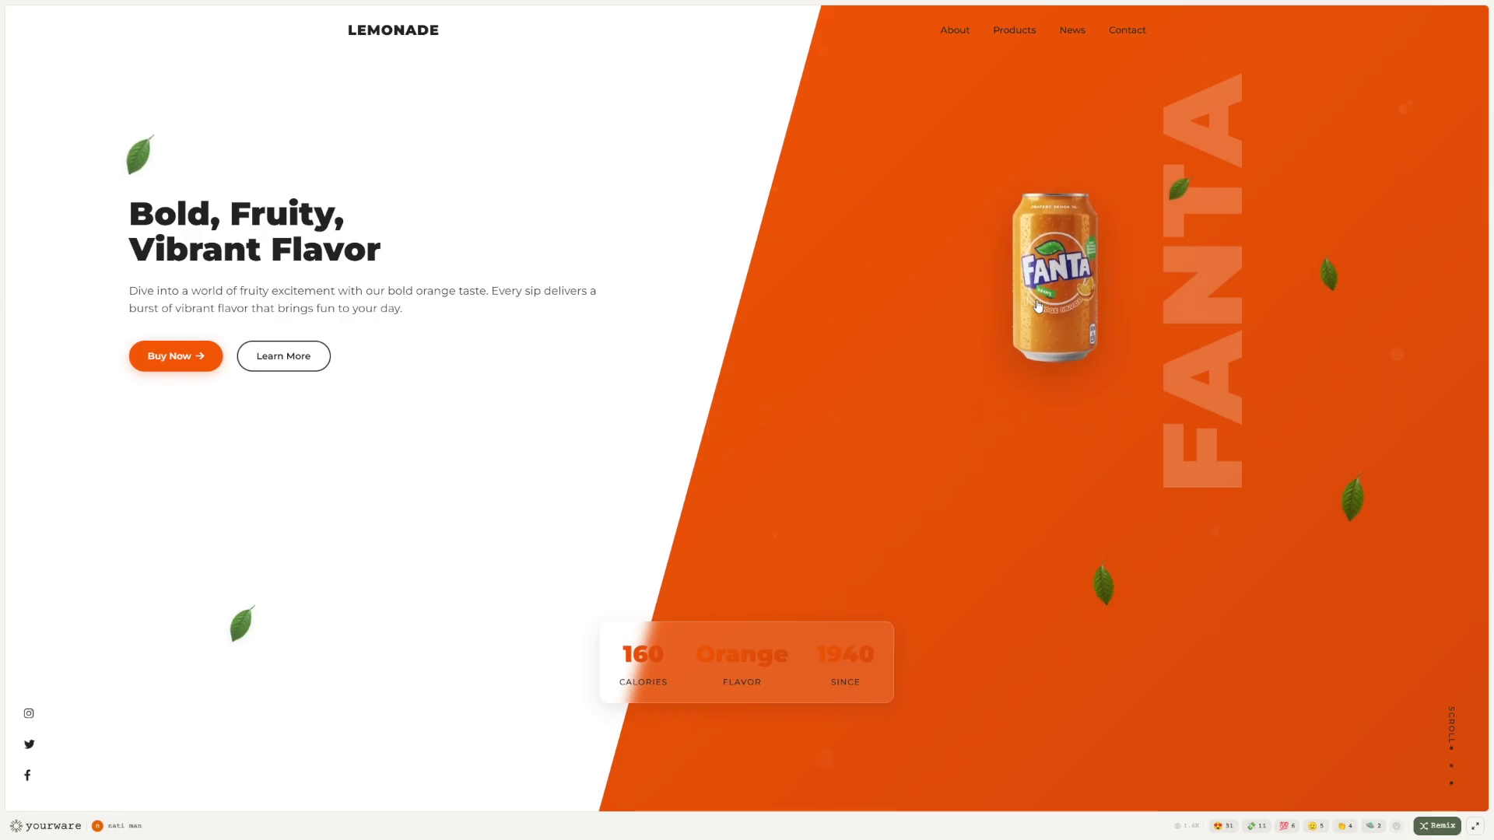
key(Escape)
Scroll further down the gallery and open the dragon-themed marble game project
scroll(991, 359, down, 2)
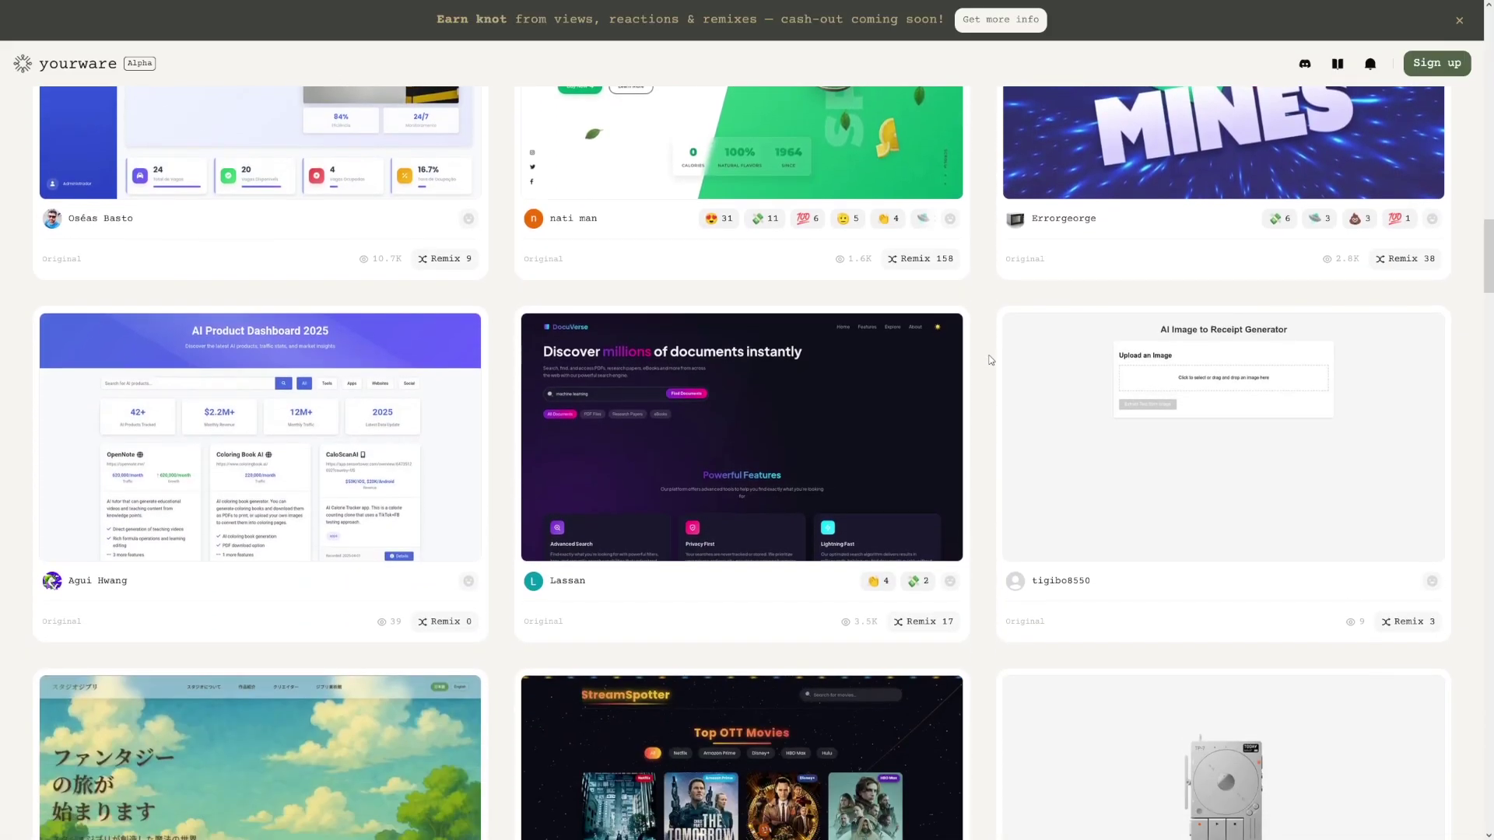
scroll(991, 360, down, 2)
scroll(991, 359, down, 3)
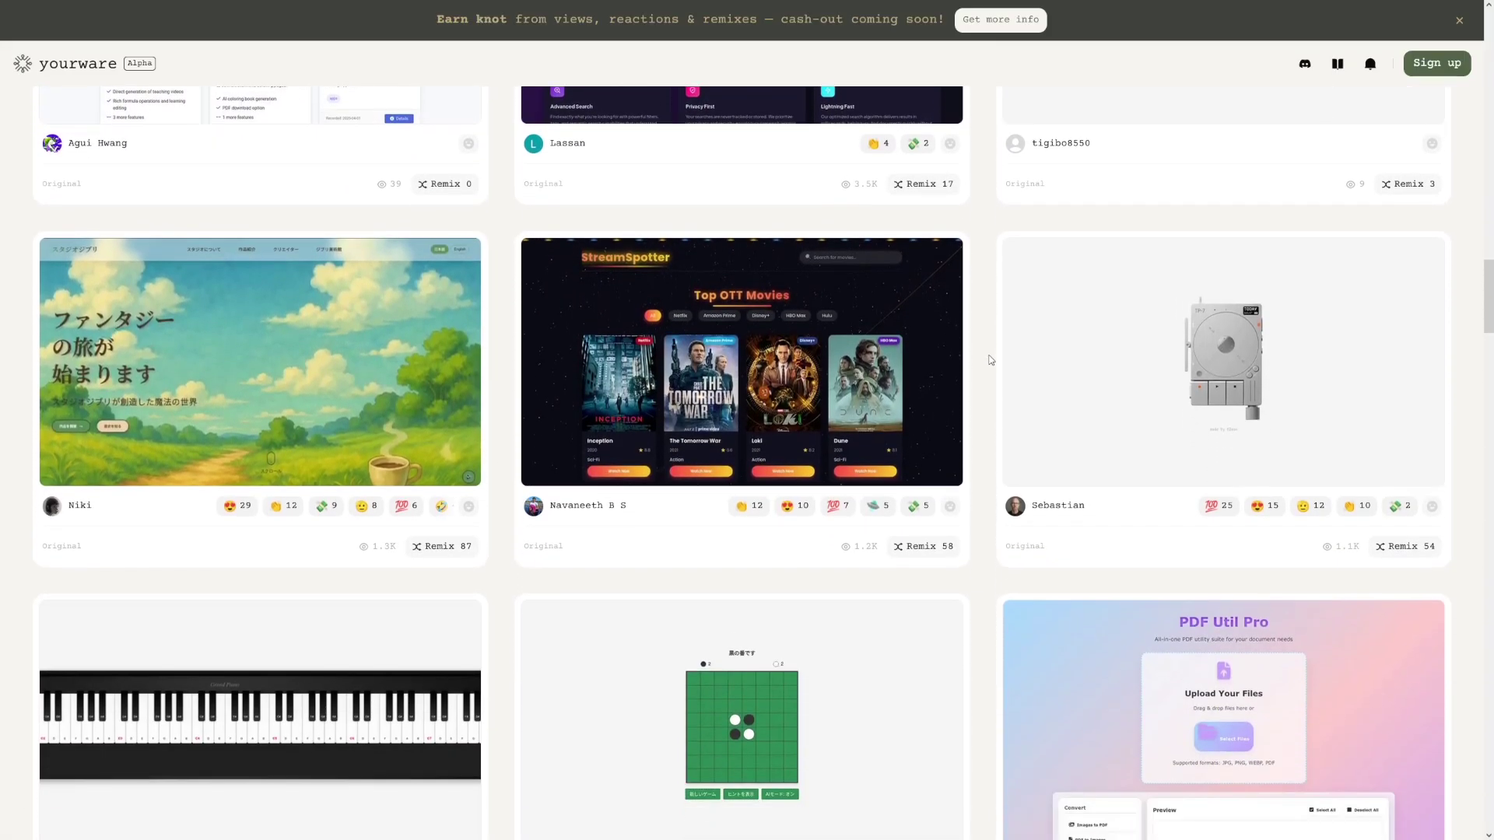
scroll(991, 360, down, 2)
scroll(991, 359, down, 2)
scroll(991, 359, down, 1)
scroll(990, 360, down, 3)
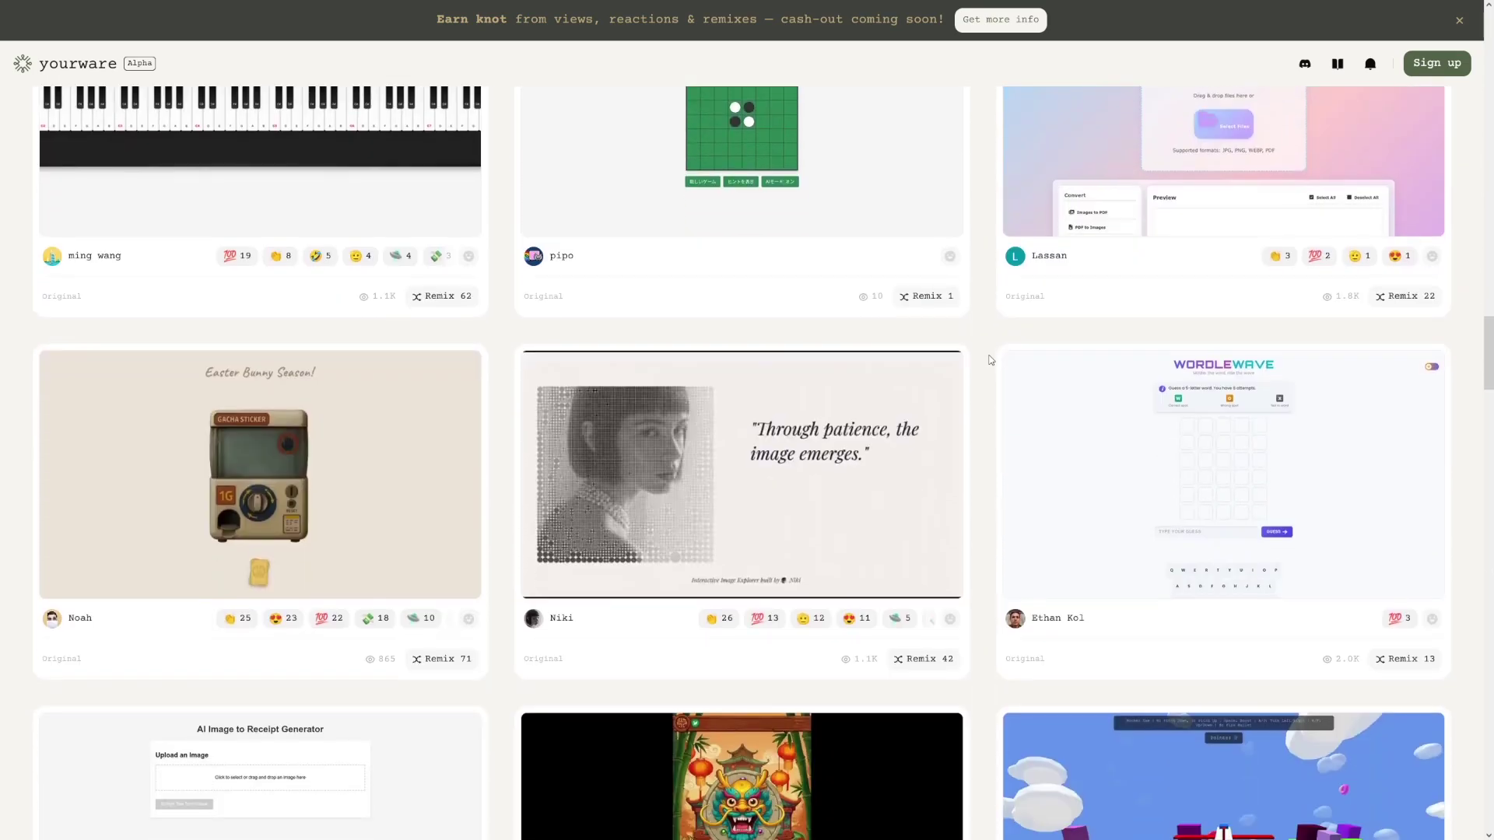
scroll(990, 360, down, 2)
scroll(990, 360, down, 3)
scroll(991, 360, down, 1)
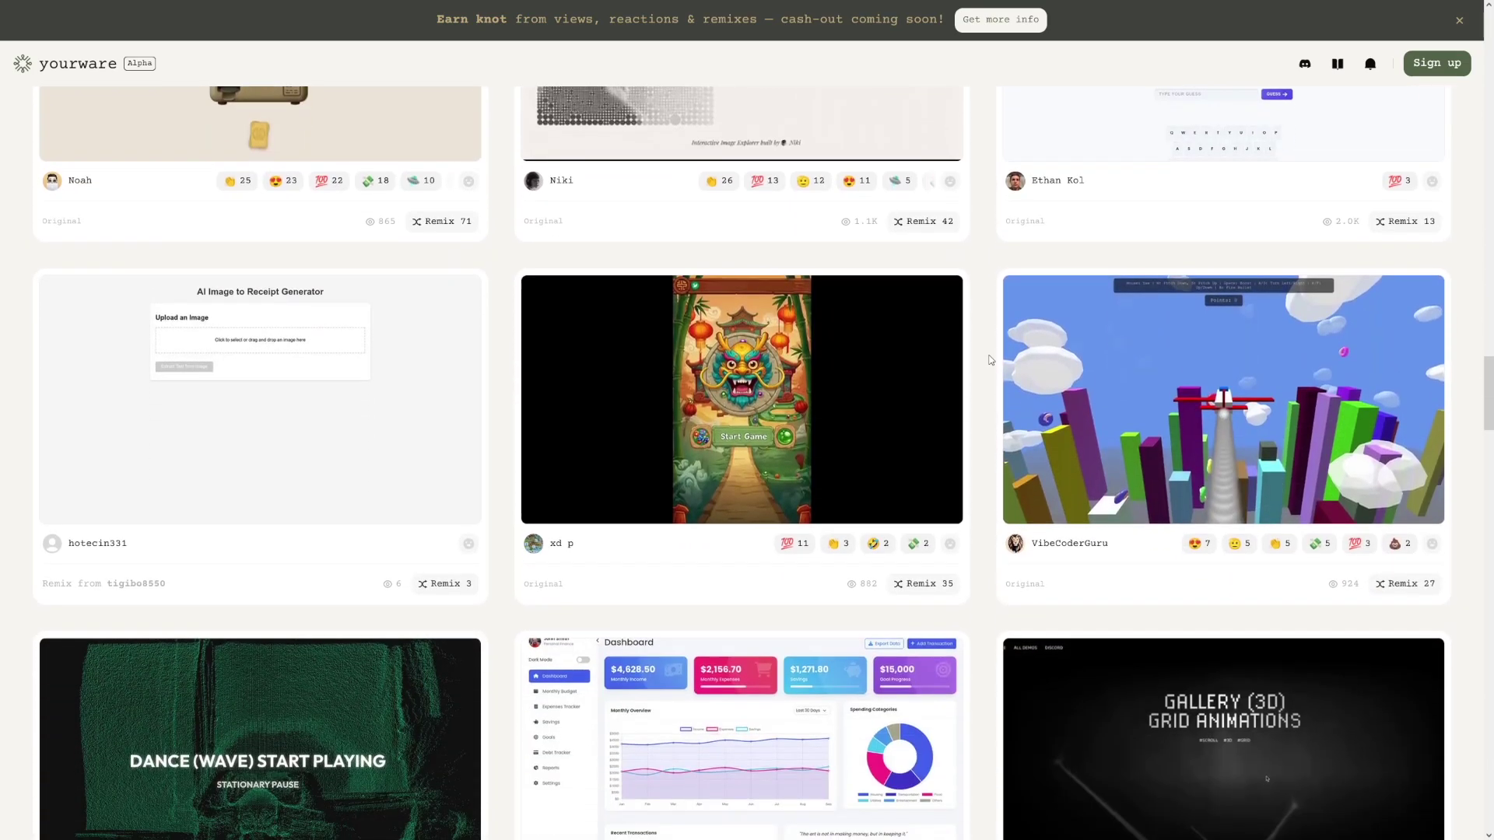
click(753, 389)
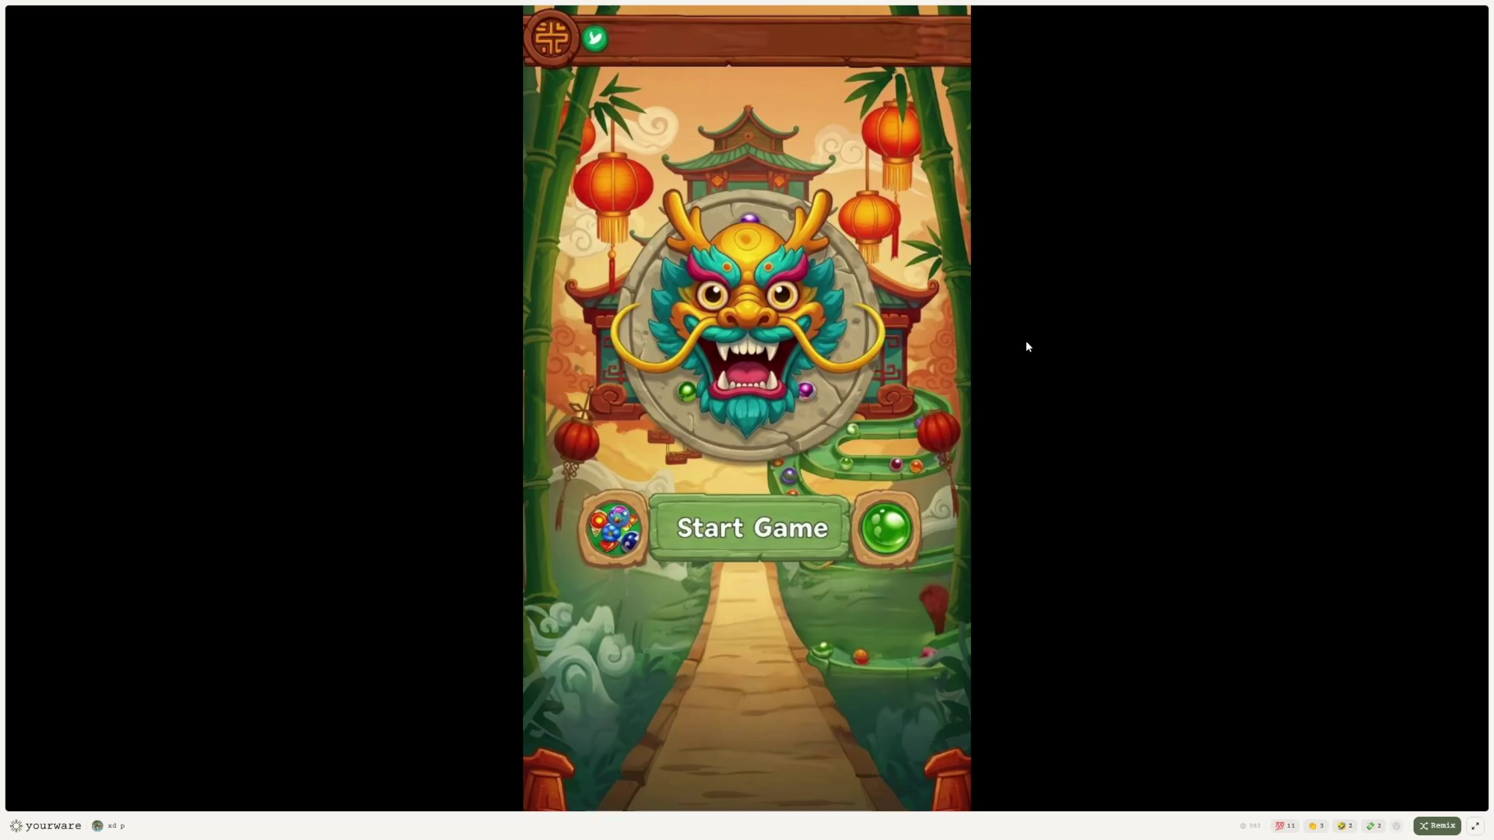
Start the marble game on level 1 and fire several marbles at the purple balls
click(662, 526)
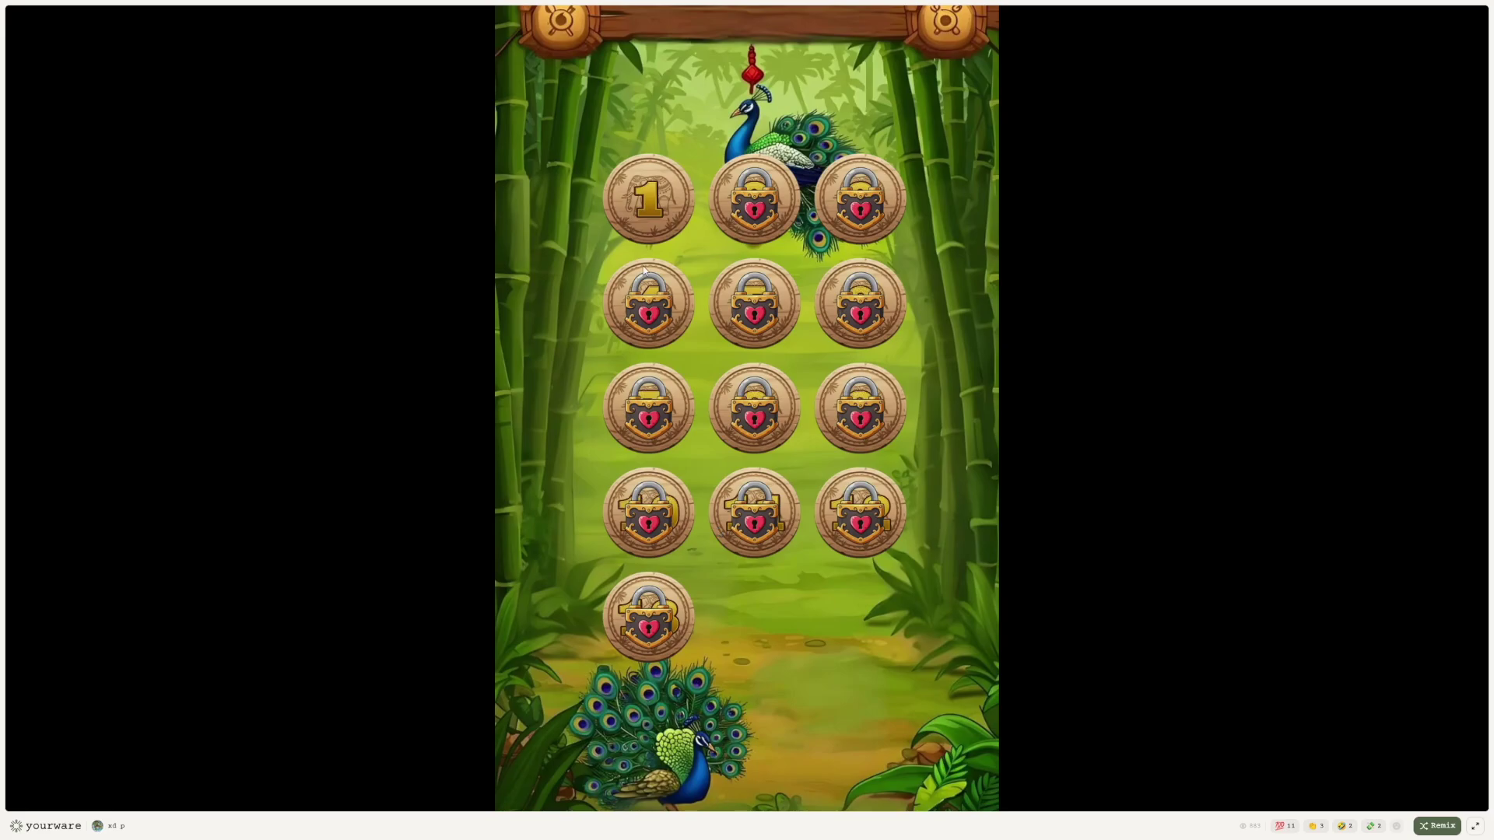
click(676, 208)
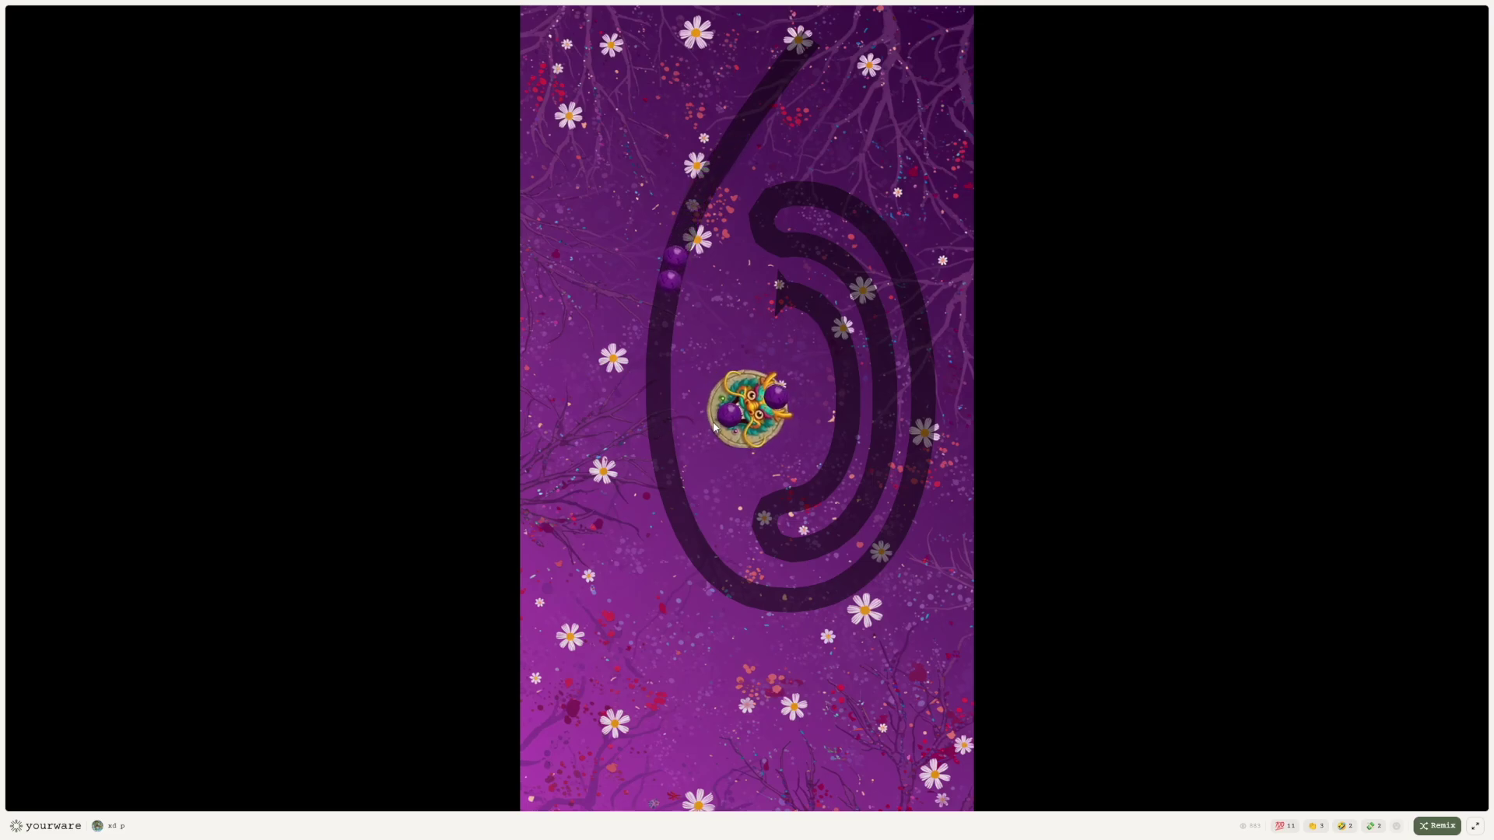
click(689, 391)
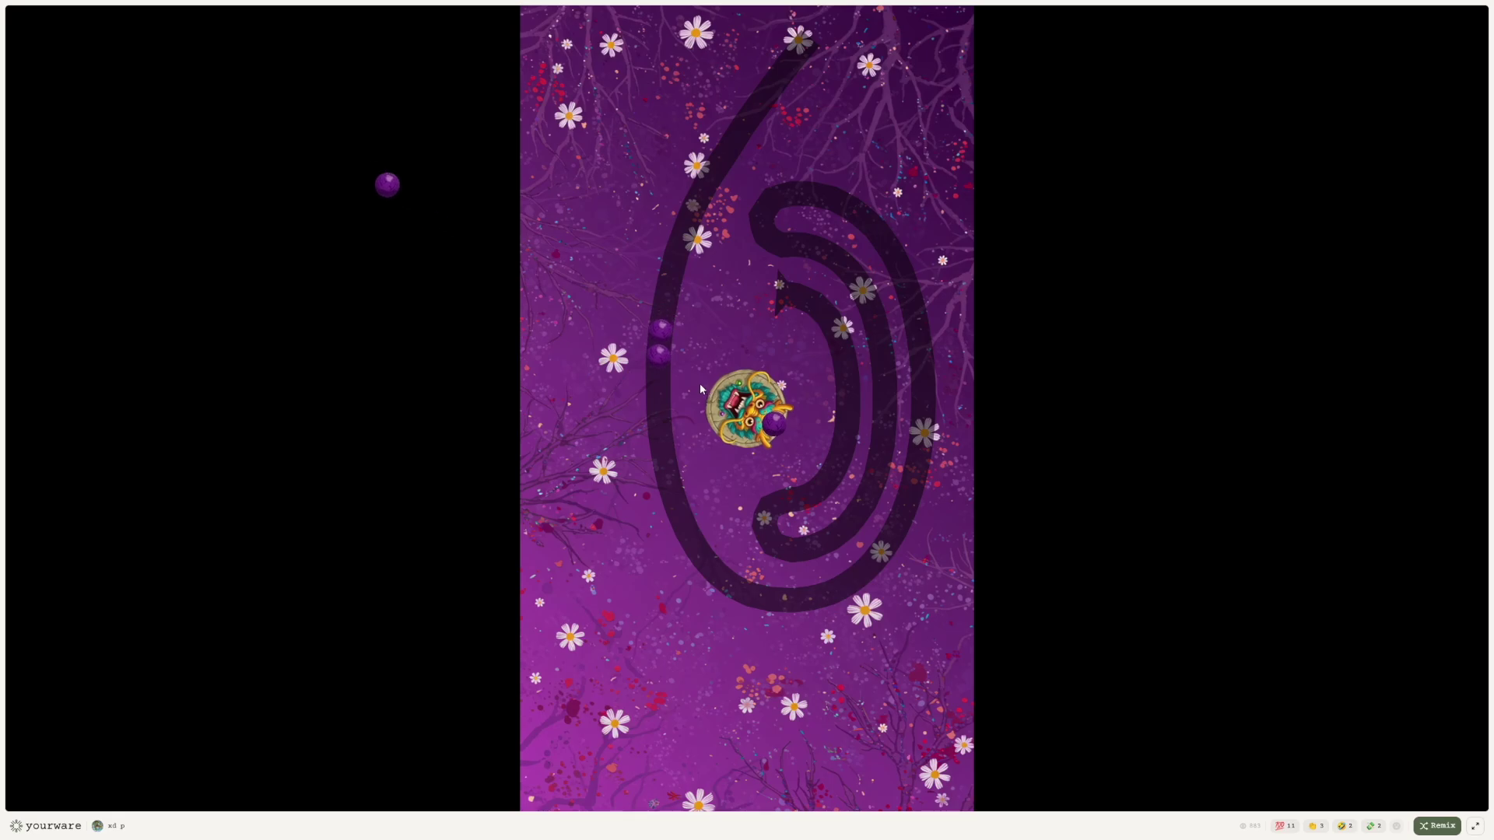
click(690, 426)
click(732, 426)
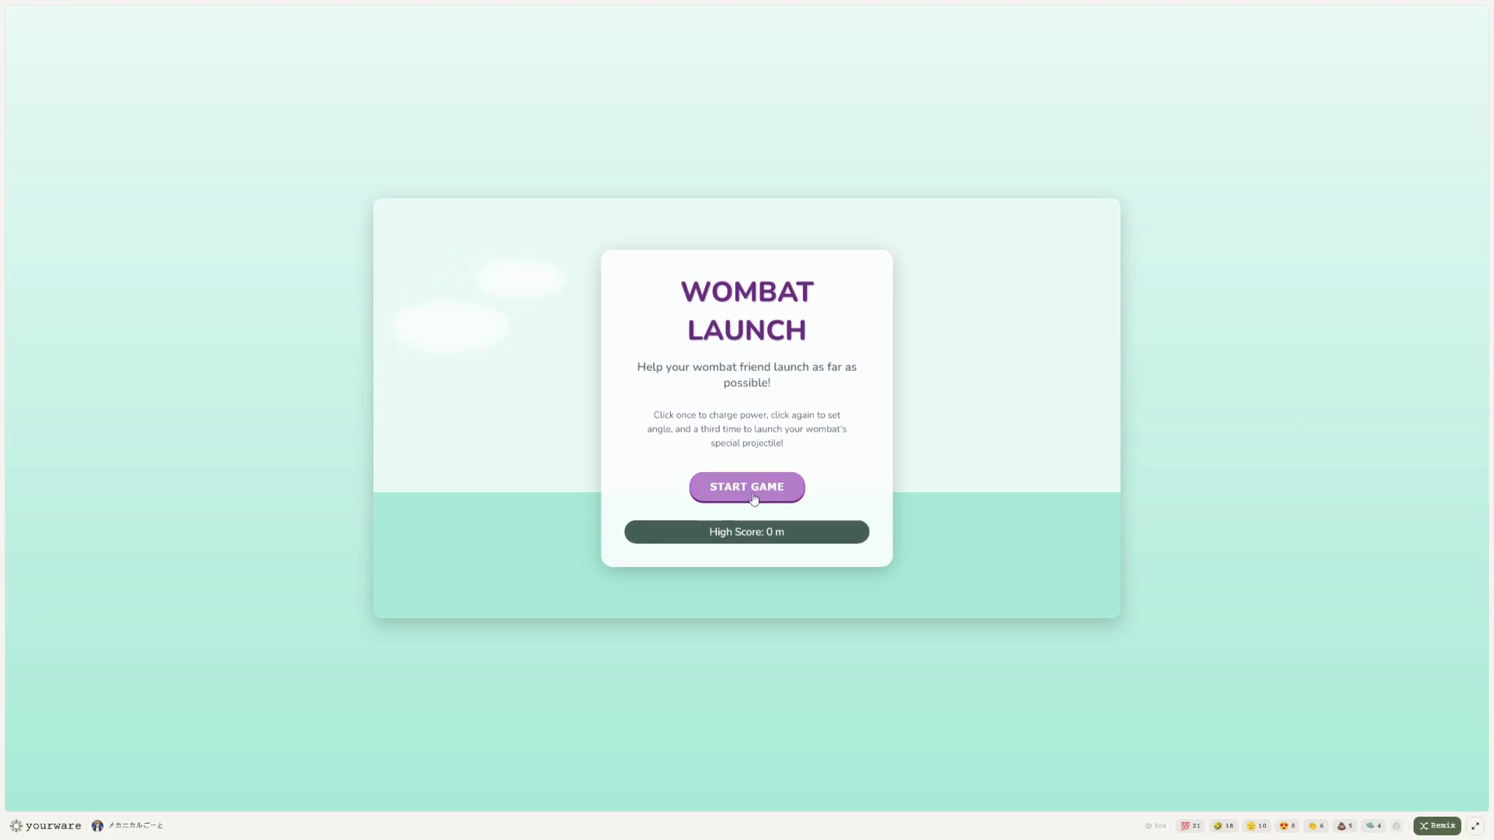
Play one Wombat Launch round, charging to about half power before launching the wombat
click(758, 492)
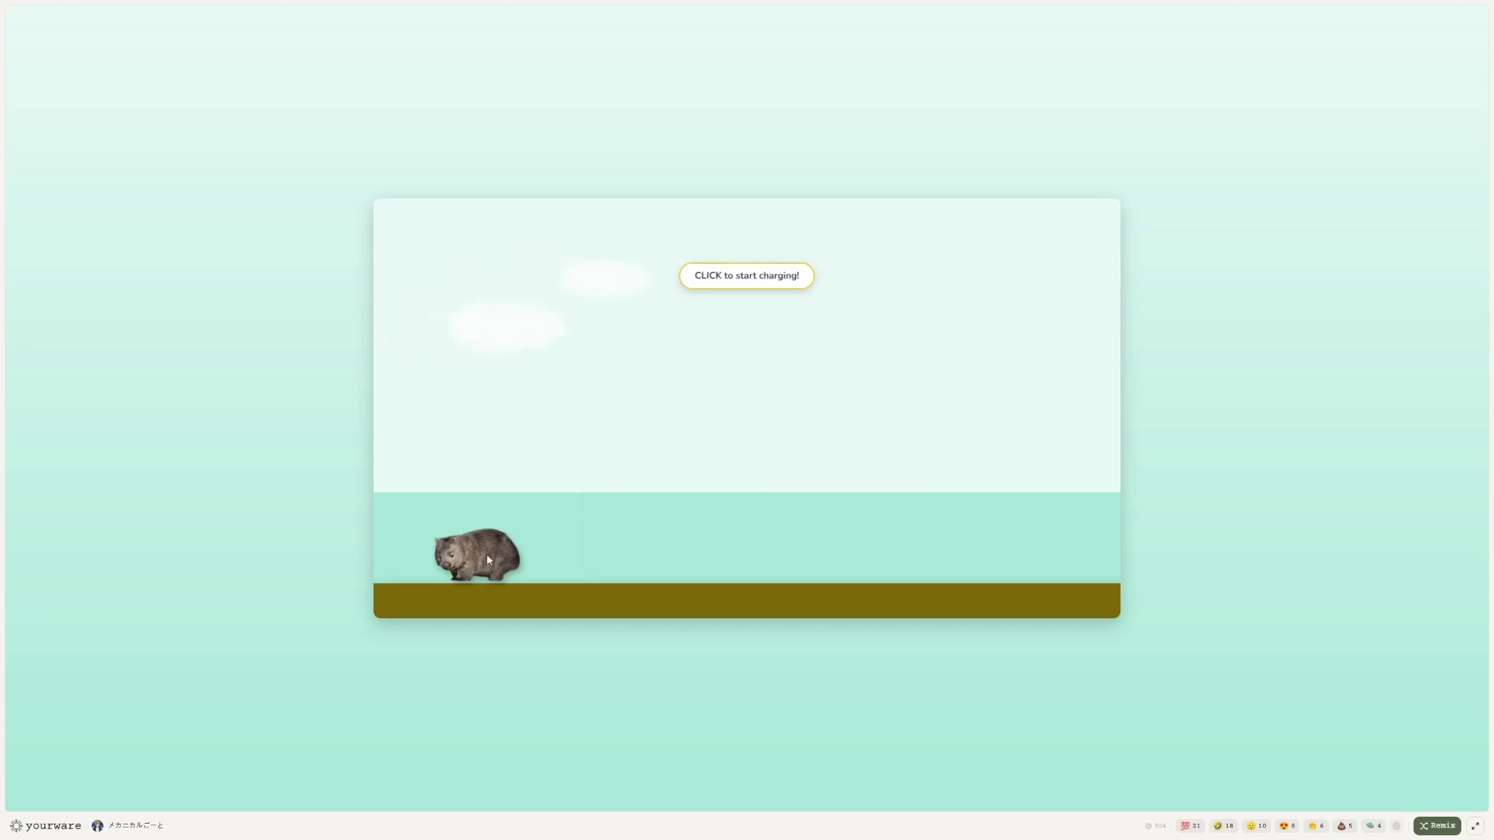
click(749, 276)
click(671, 370)
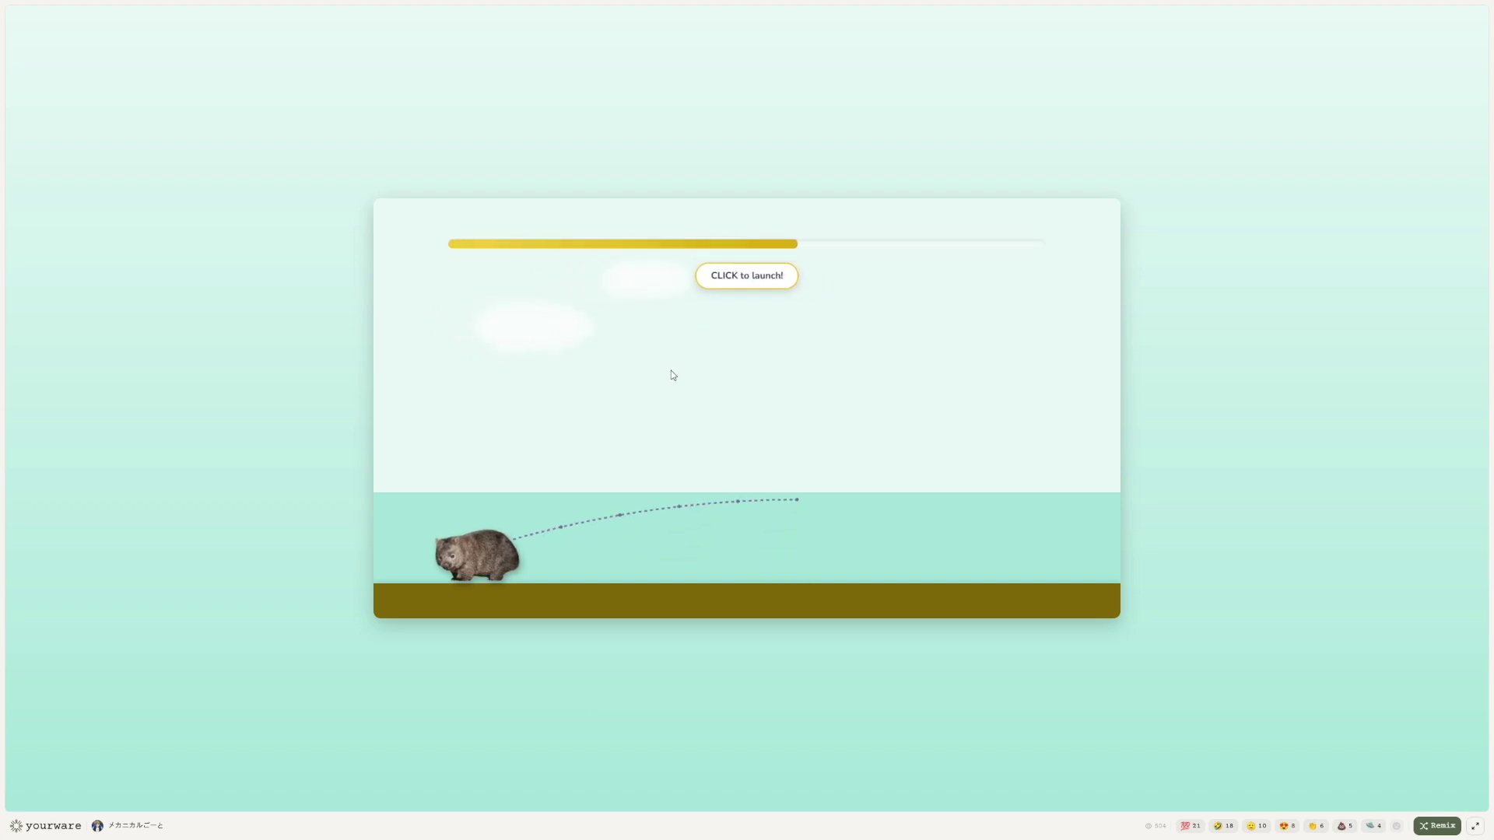
click(688, 379)
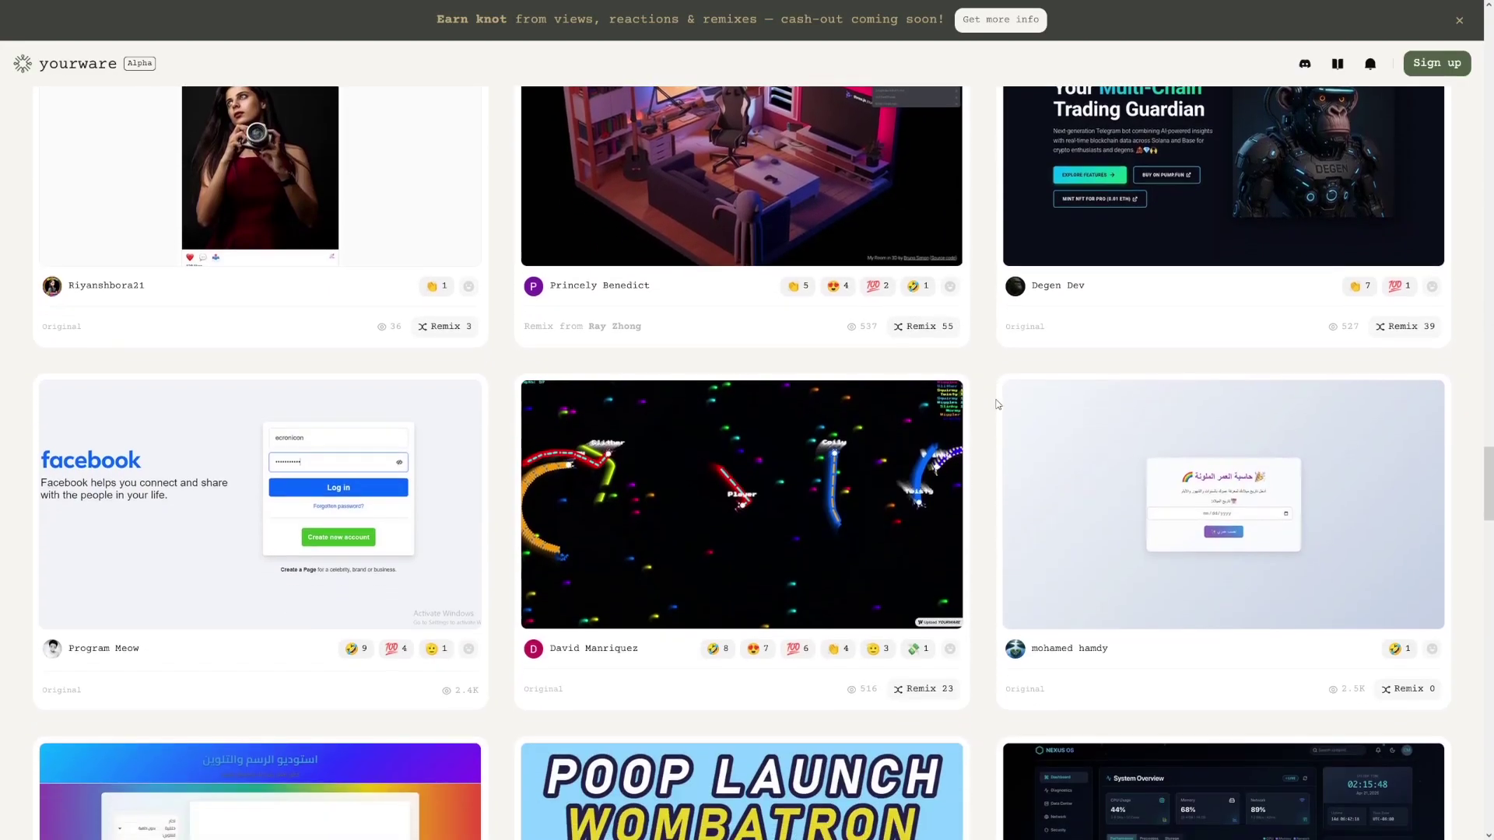
scroll(999, 404, down, 4)
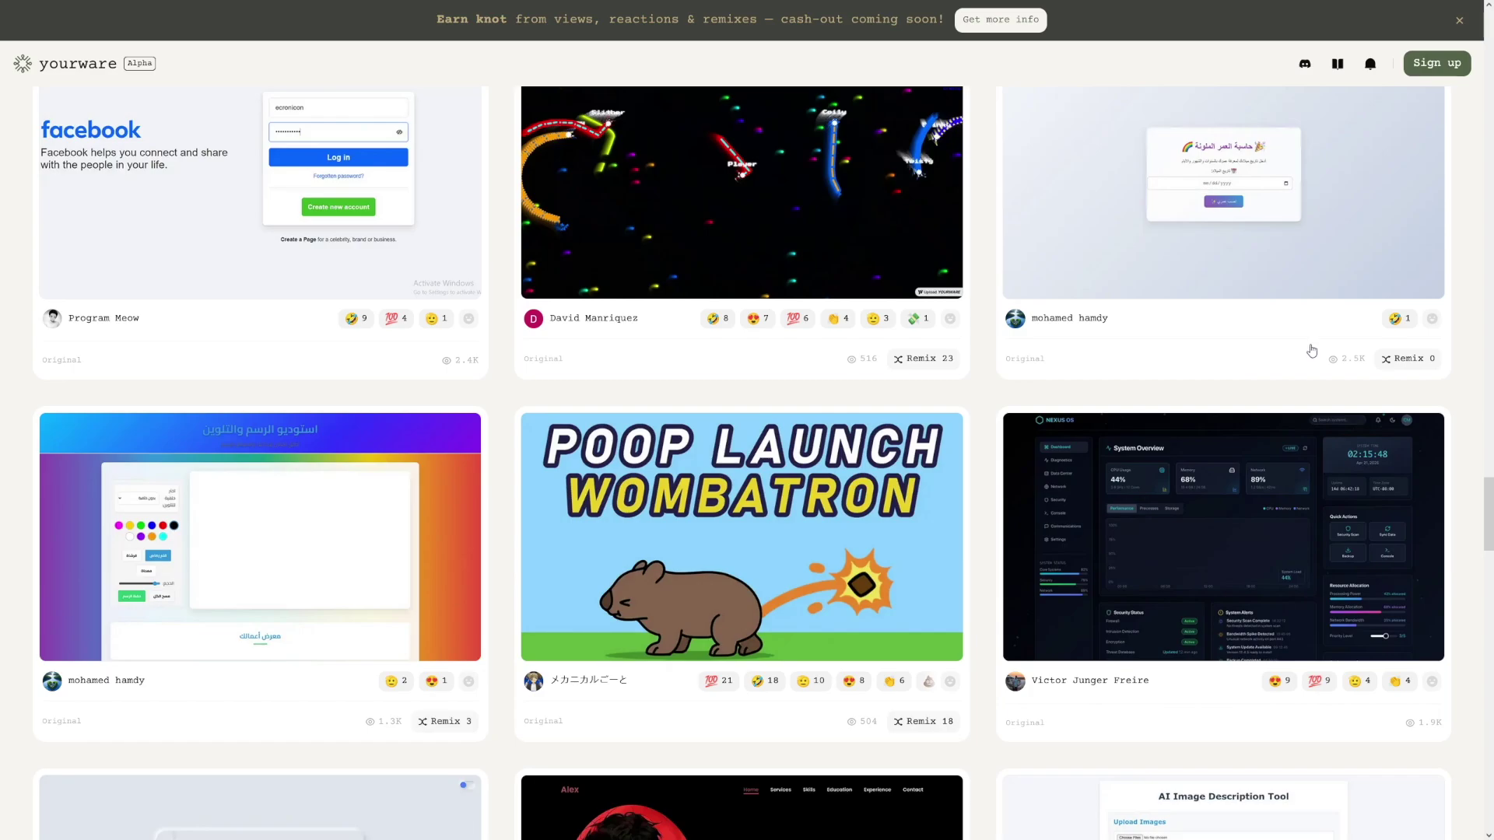
Scroll down through the gallery of shared projects
scroll(1312, 350, down, 3)
scroll(1237, 352, down, 3)
scroll(1160, 354, down, 2)
scroll(1081, 357, down, 4)
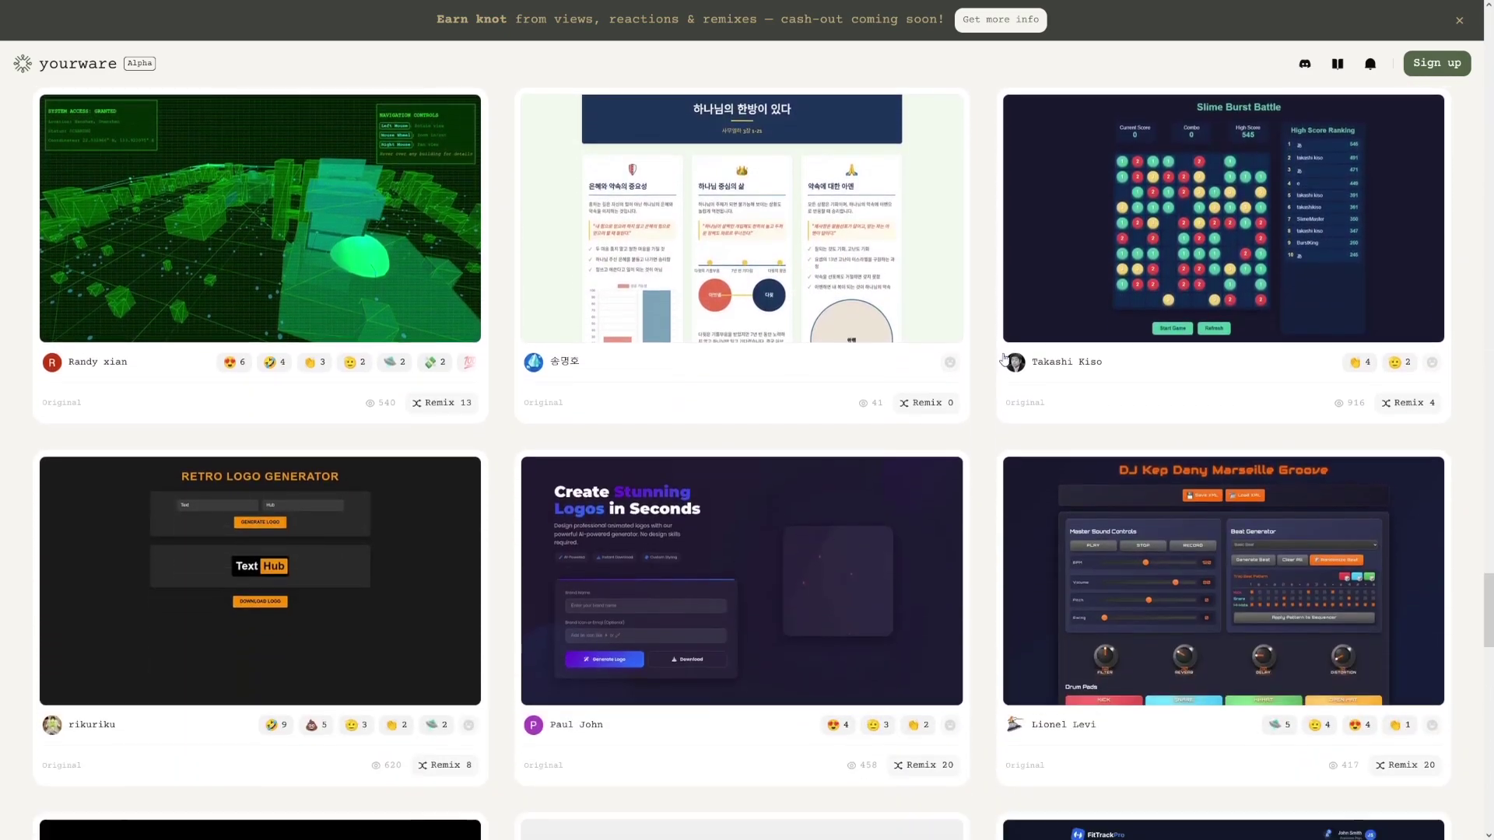
scroll(1004, 360, down, 3)
scroll(1004, 360, down, 2)
scroll(1003, 359, down, 2)
scroll(1004, 360, down, 1)
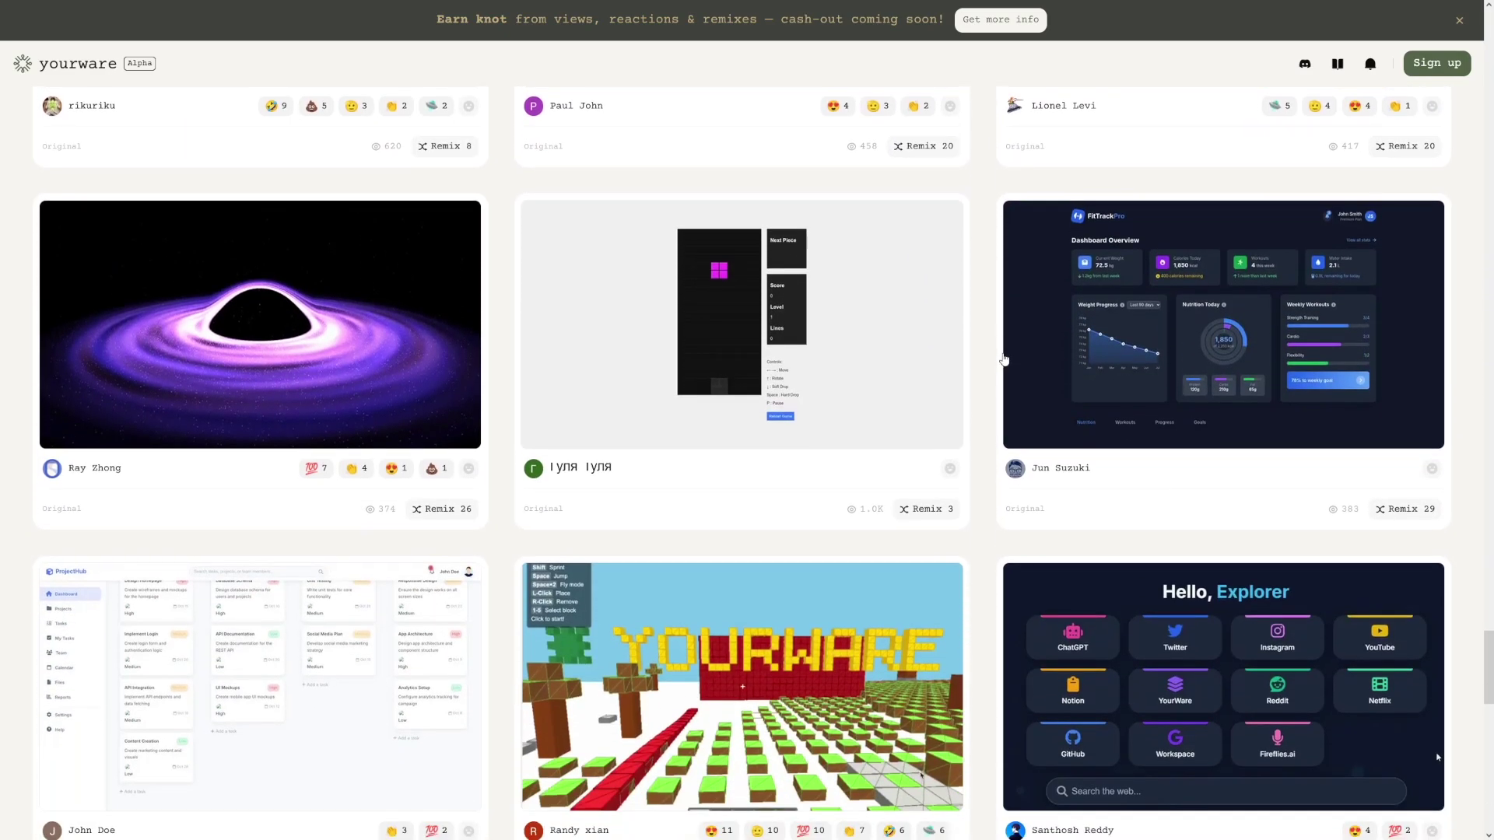
scroll(1003, 359, down, 2)
scroll(1004, 360, down, 1)
scroll(1003, 359, down, 2)
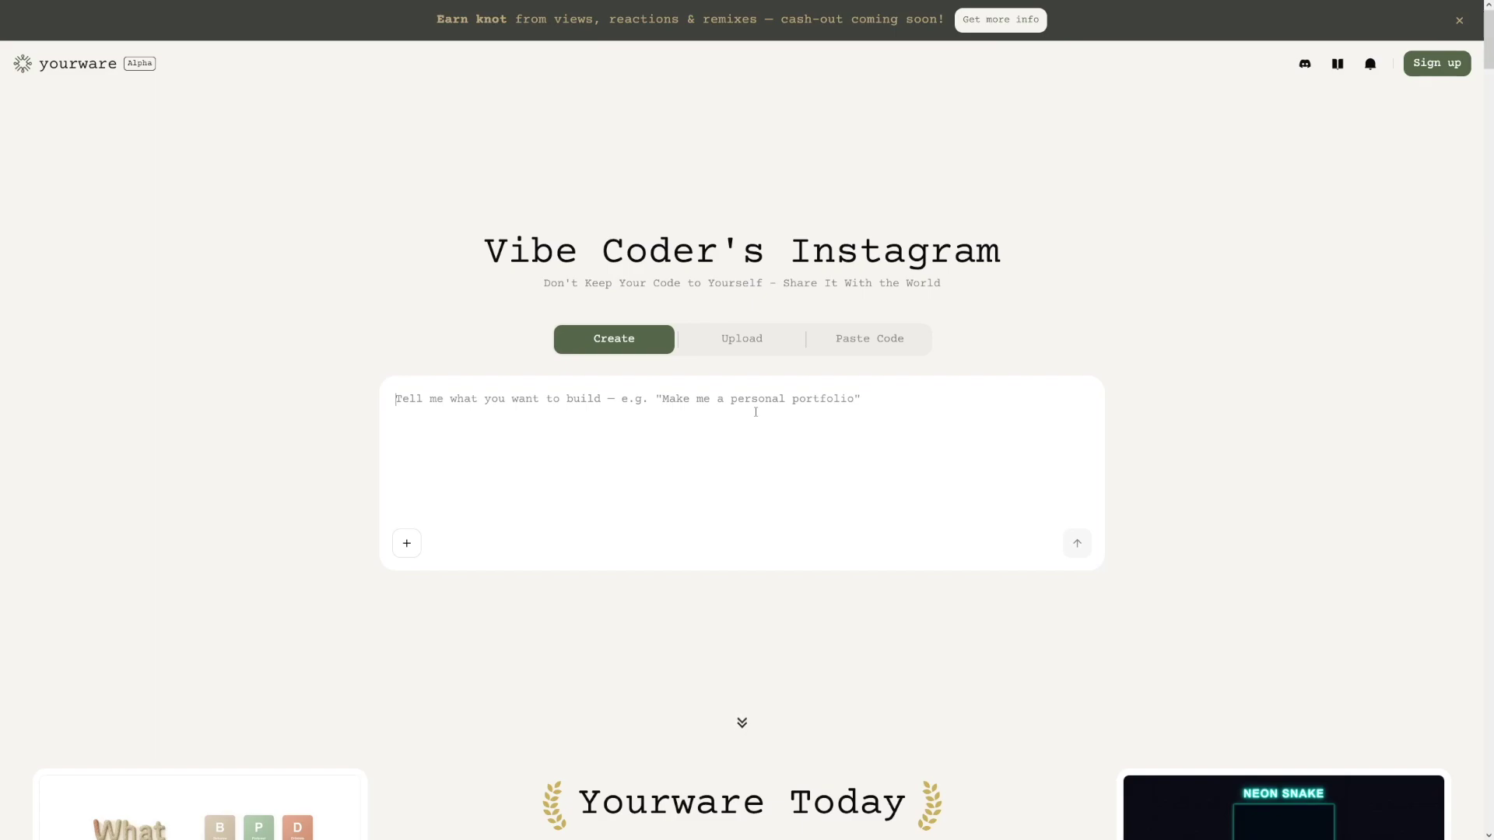
Submit a build prompt asking for a website showcasing a coffee shop
text(build me a website which is going to showcase my coffee shop.)
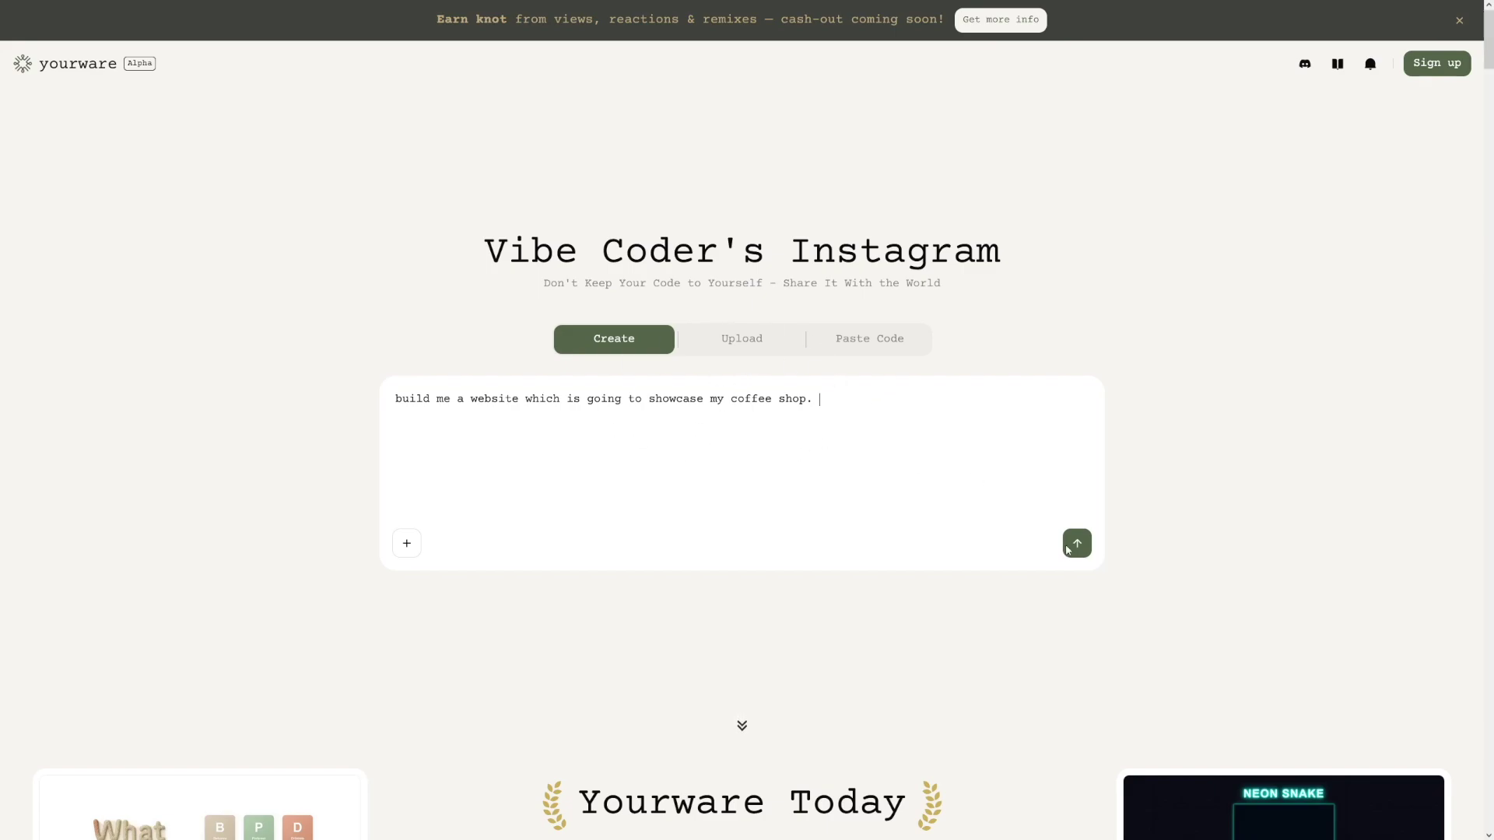
click(1076, 544)
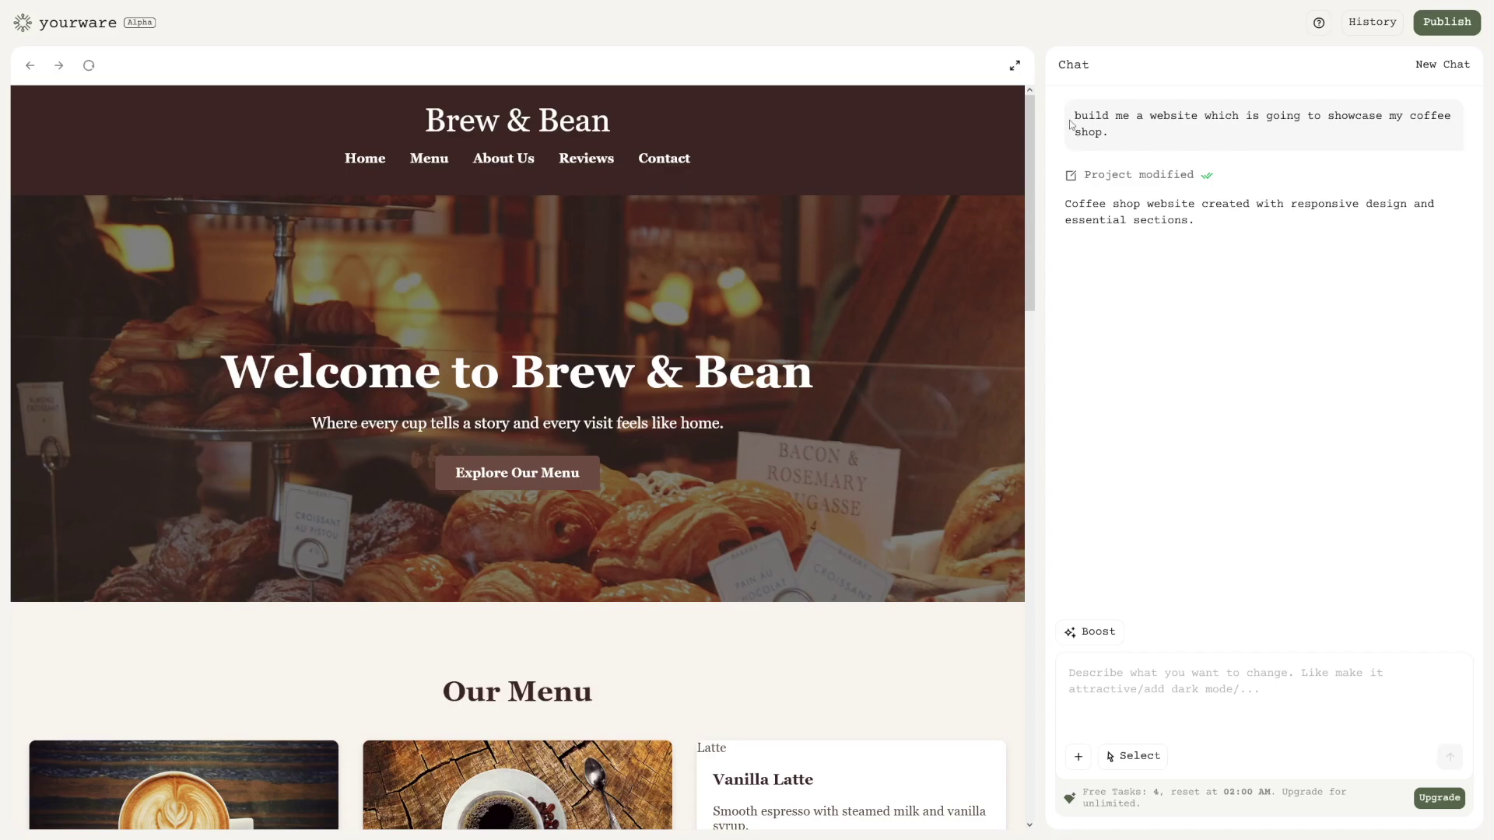
mouse_move(1074, 115)
mouse_down()
mouse_move(1364, 117)
mouse_move(1282, 137)
mouse_up()
click(434, 162)
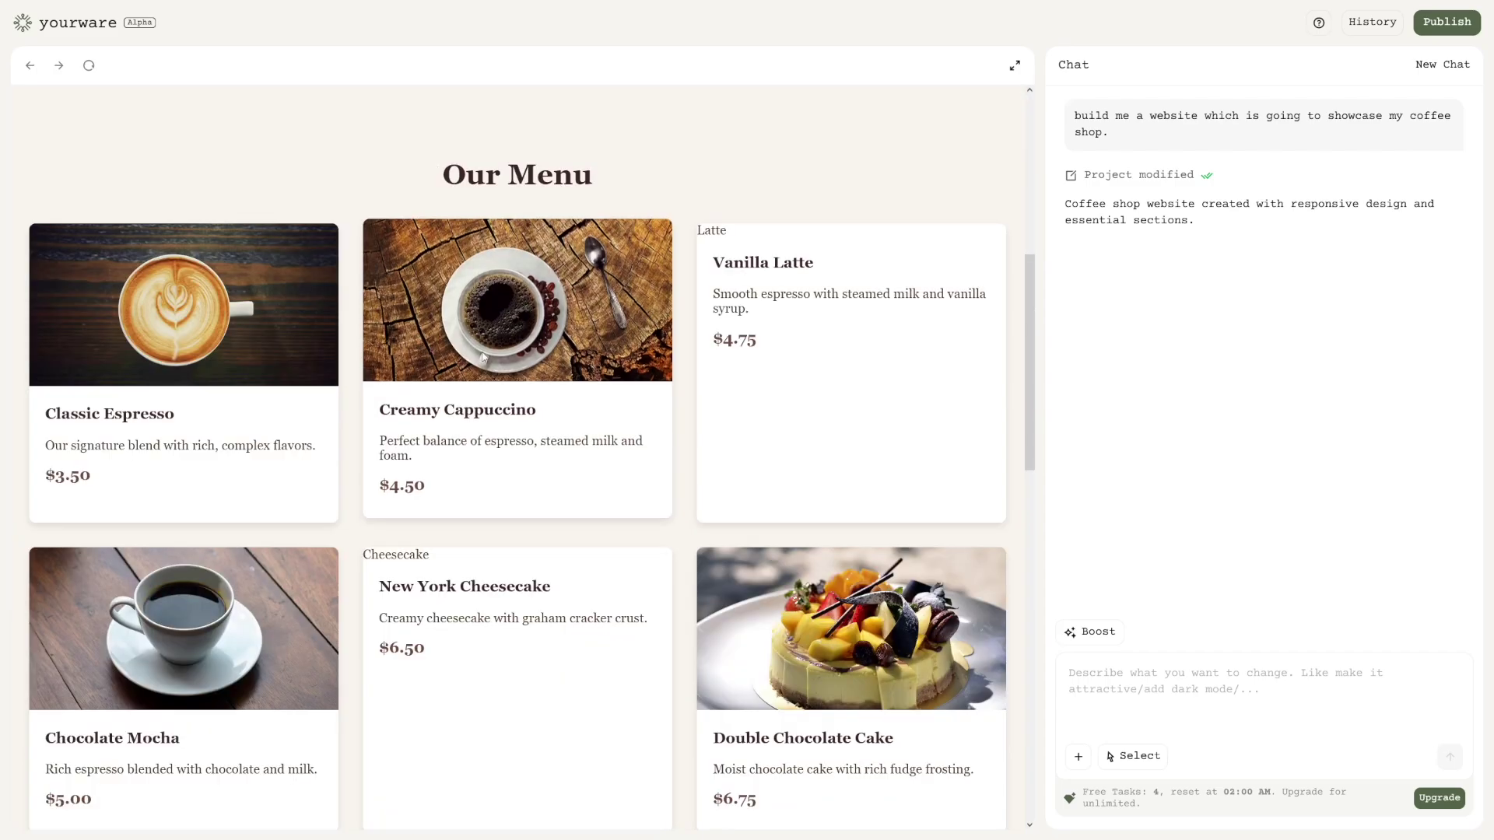
scroll(482, 367, up, 5)
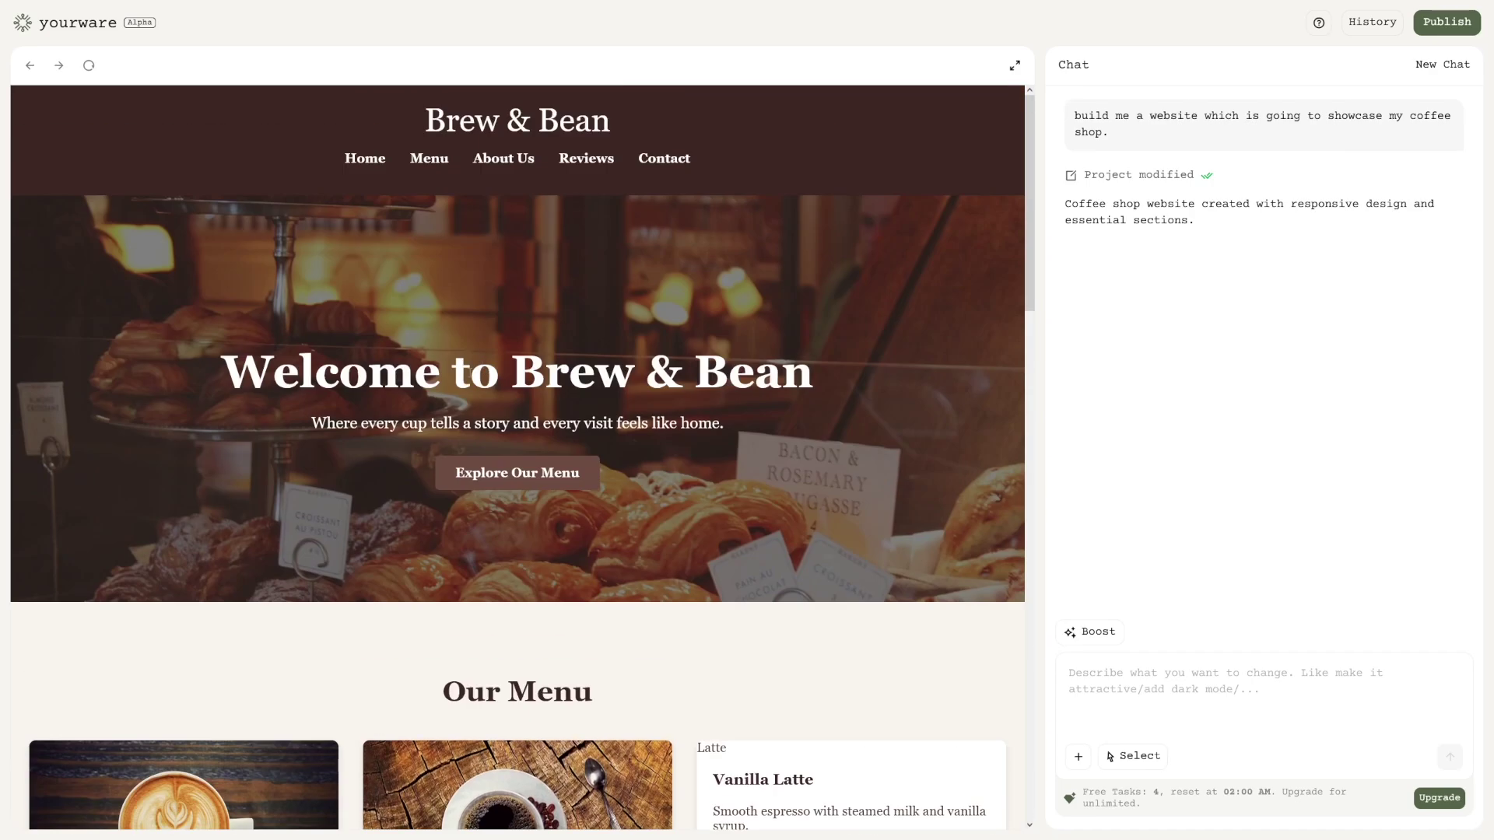
scroll(424, 325, down, 2)
scroll(366, 319, down, 3)
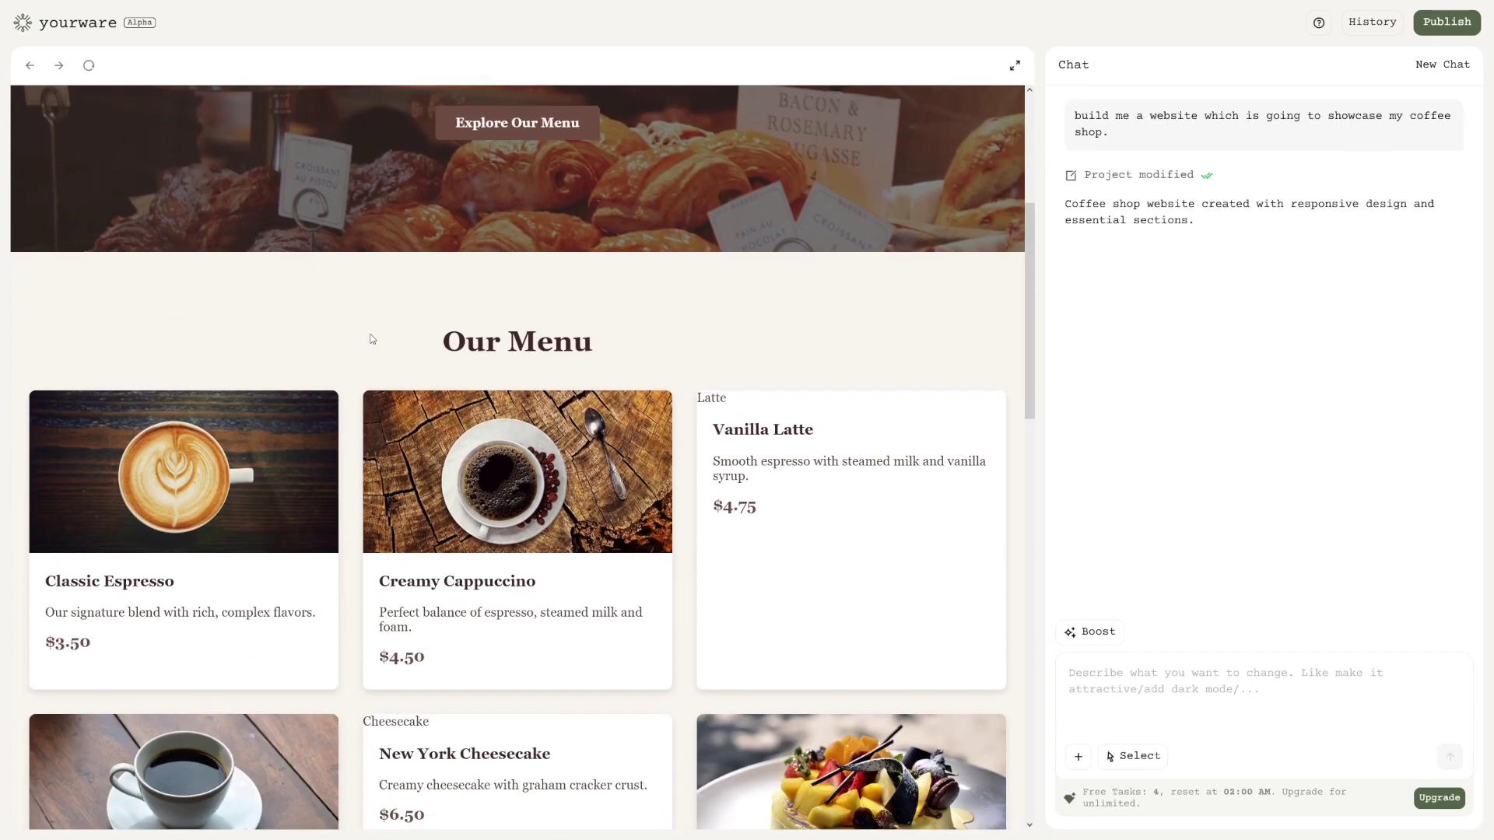
scroll(371, 333, down, 2)
scroll(370, 333, down, 1)
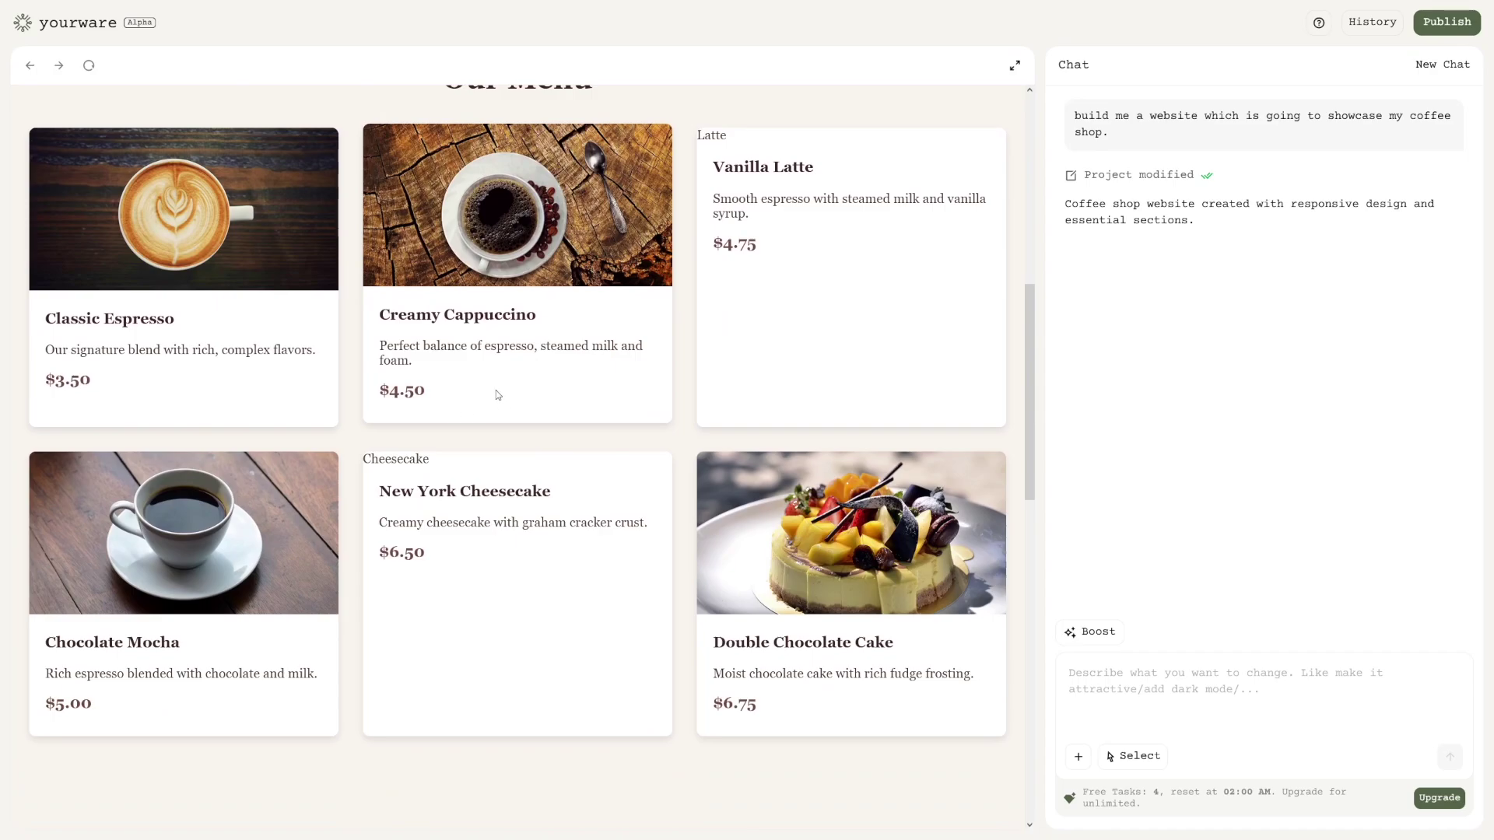
scroll(490, 451, down, 1)
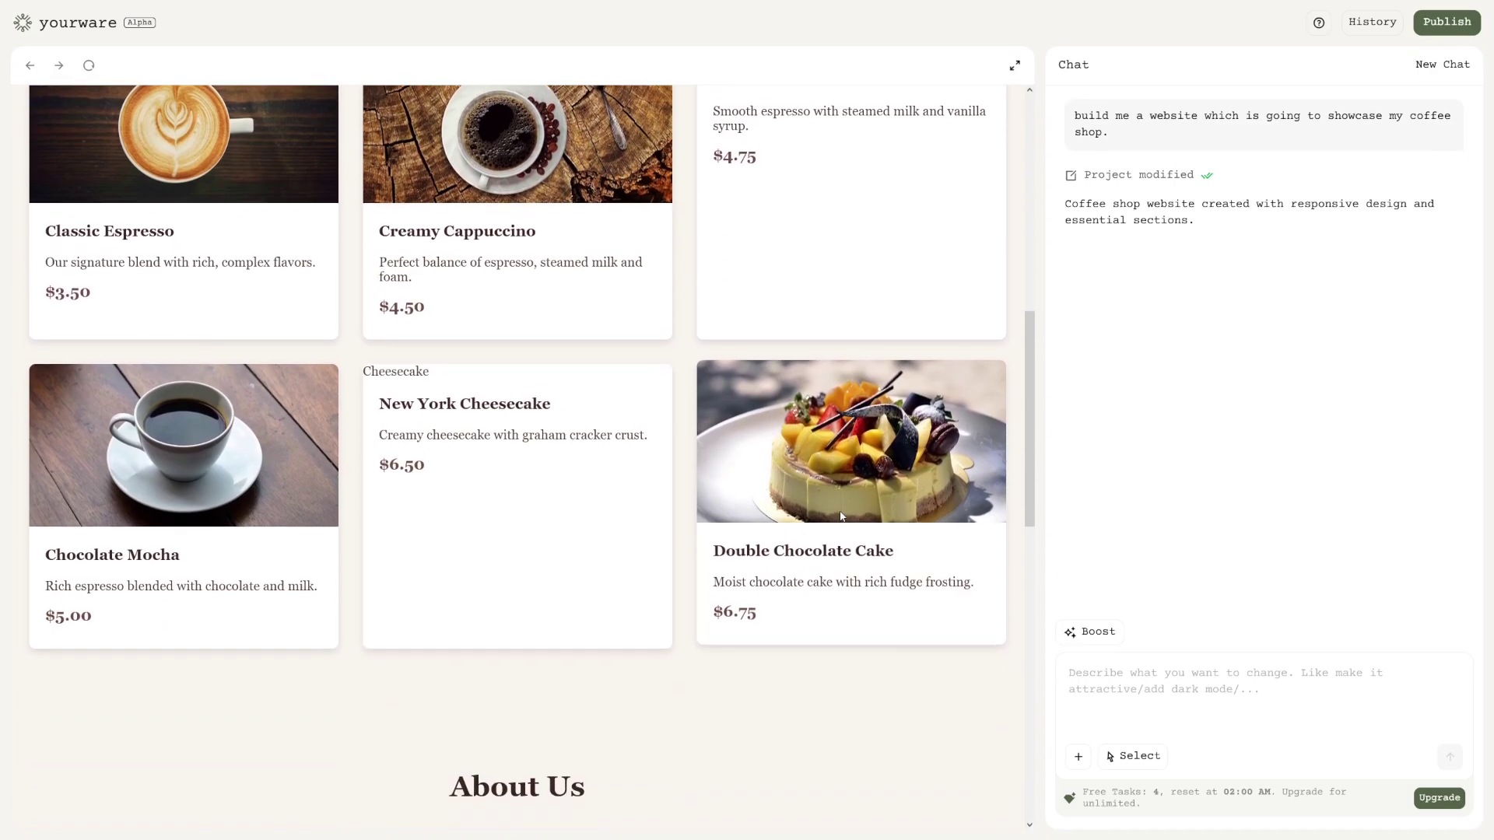
scroll(303, 365, down, 3)
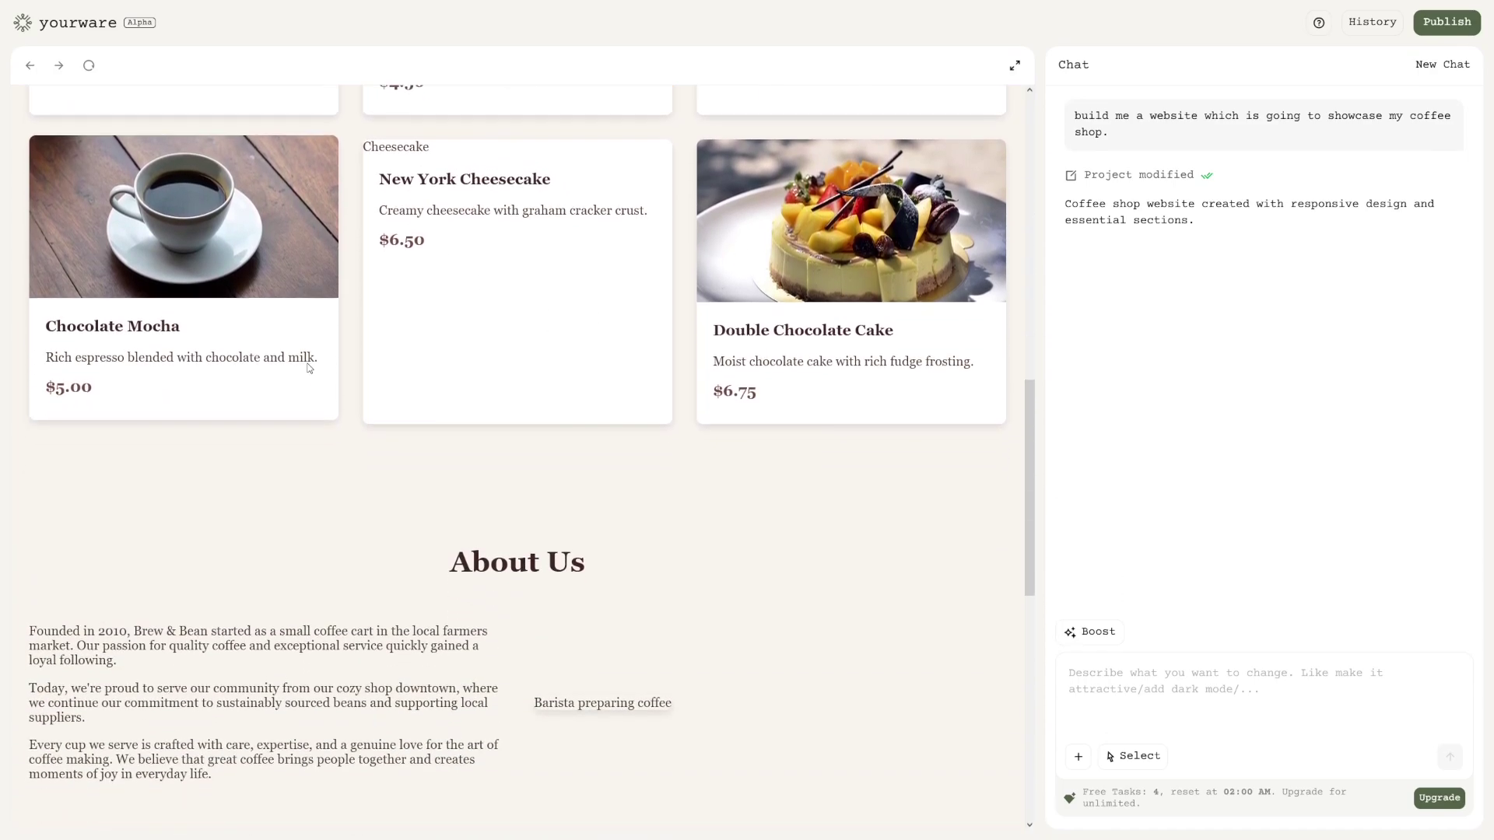
scroll(311, 365, down, 4)
scroll(506, 358, down, 4)
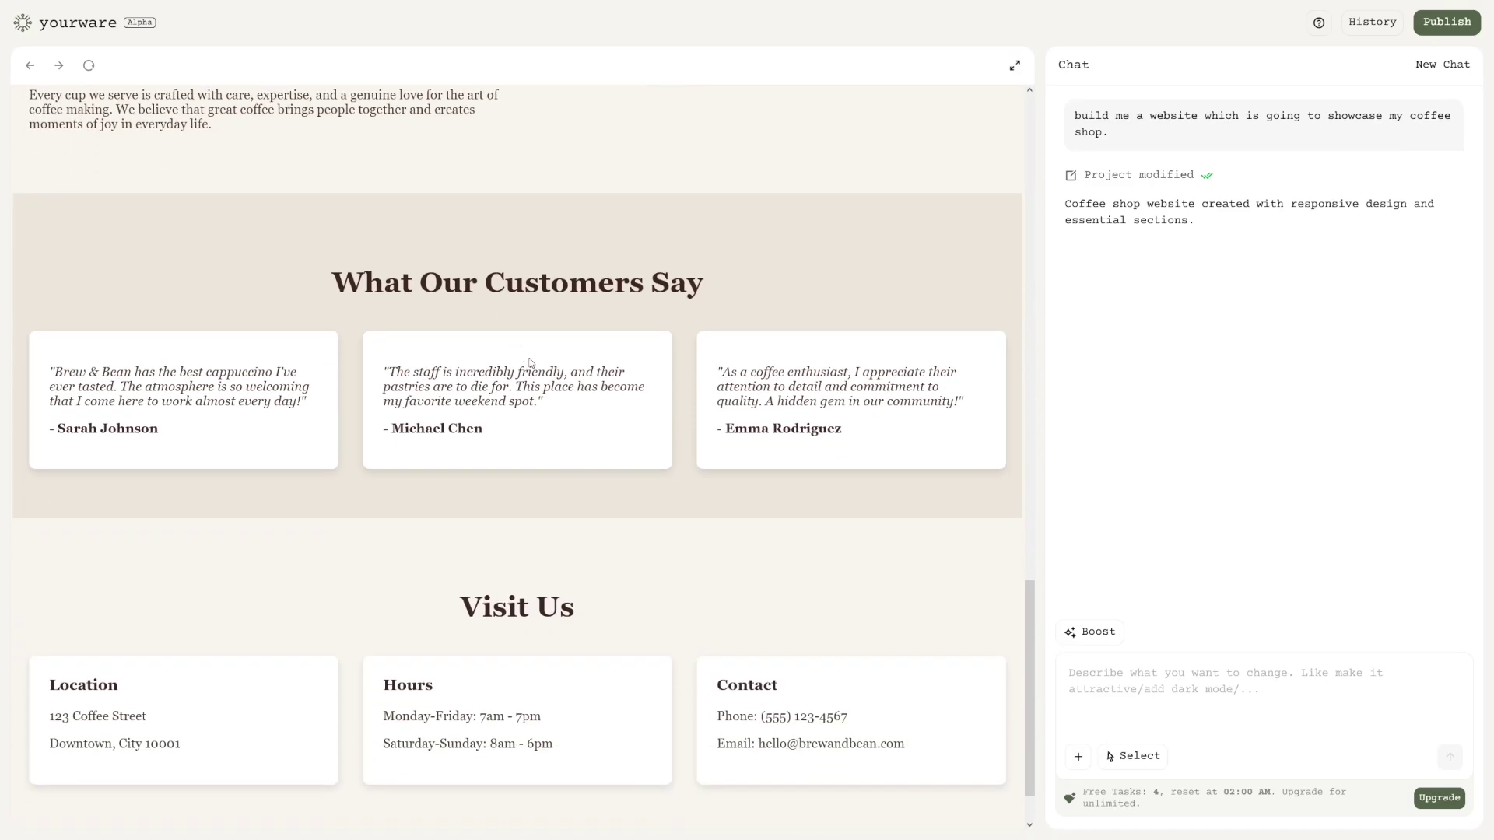
scroll(499, 372, down, 1)
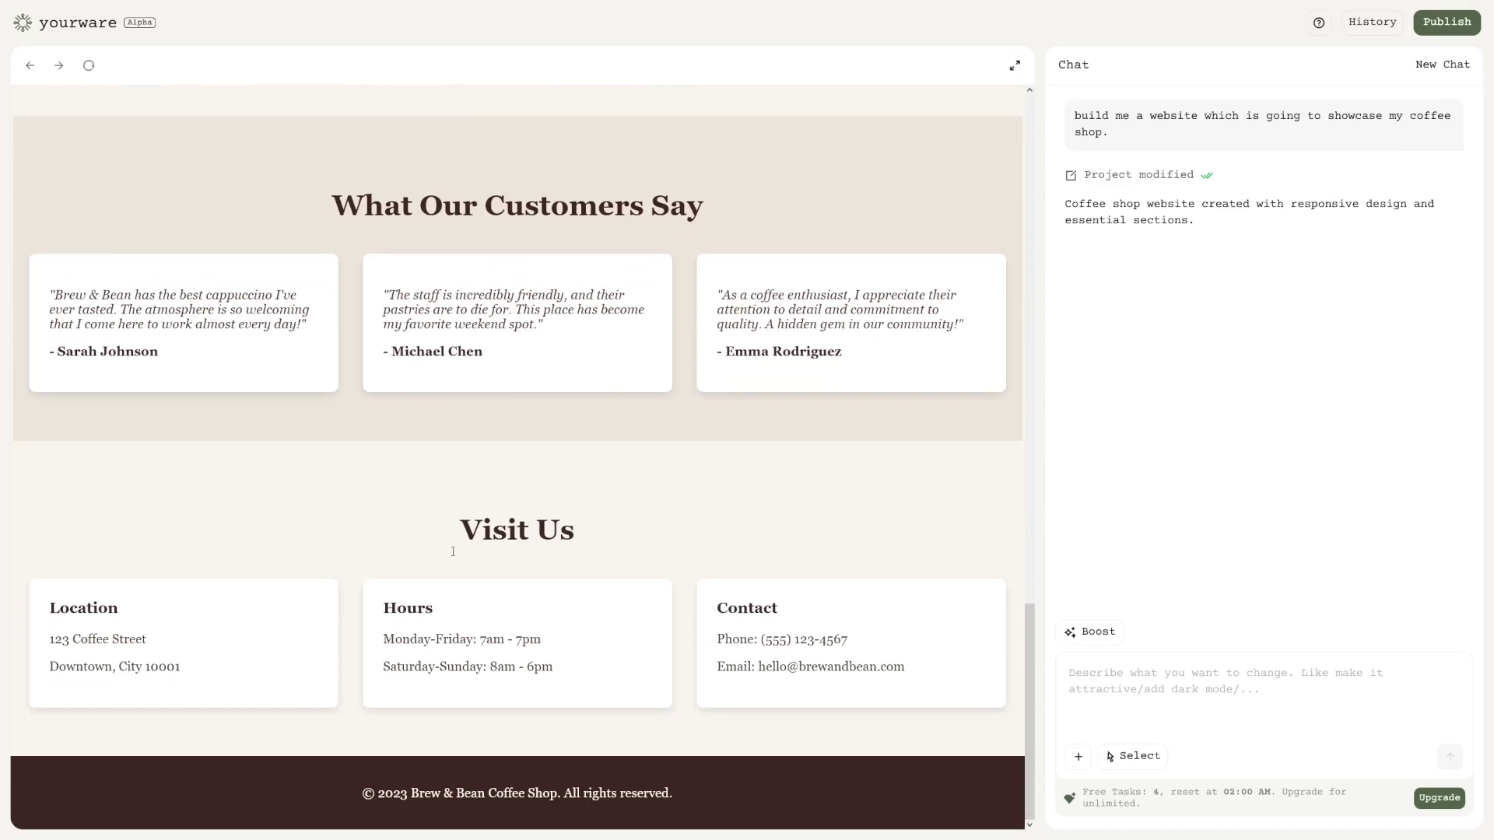
scroll(683, 576, up, 10)
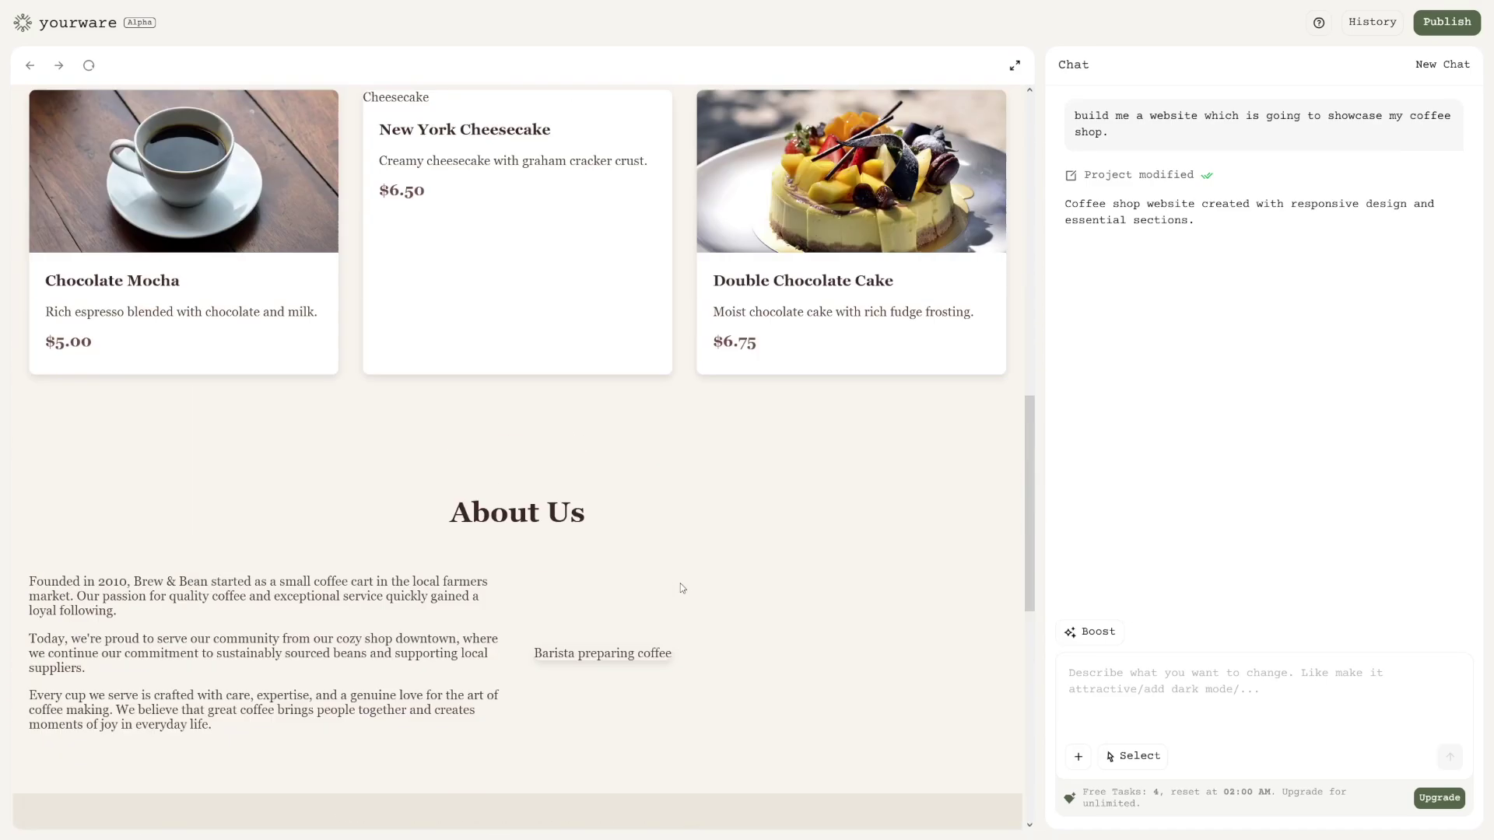
scroll(708, 544, up, 5)
scroll(741, 501, up, 8)
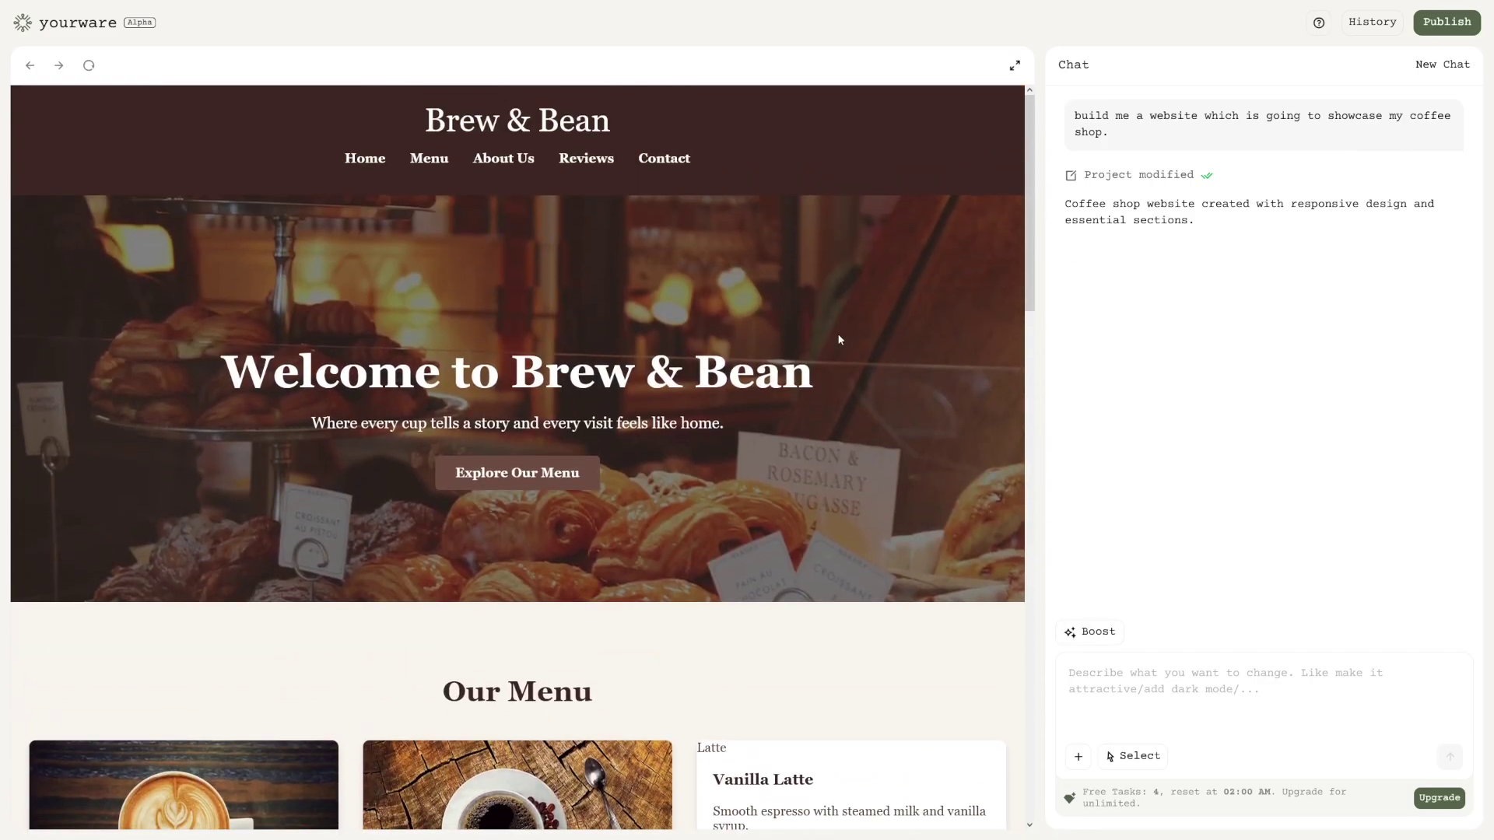
Boost the Brew & Bean site for a full AI redesign and review the redesign summary
click(1096, 634)
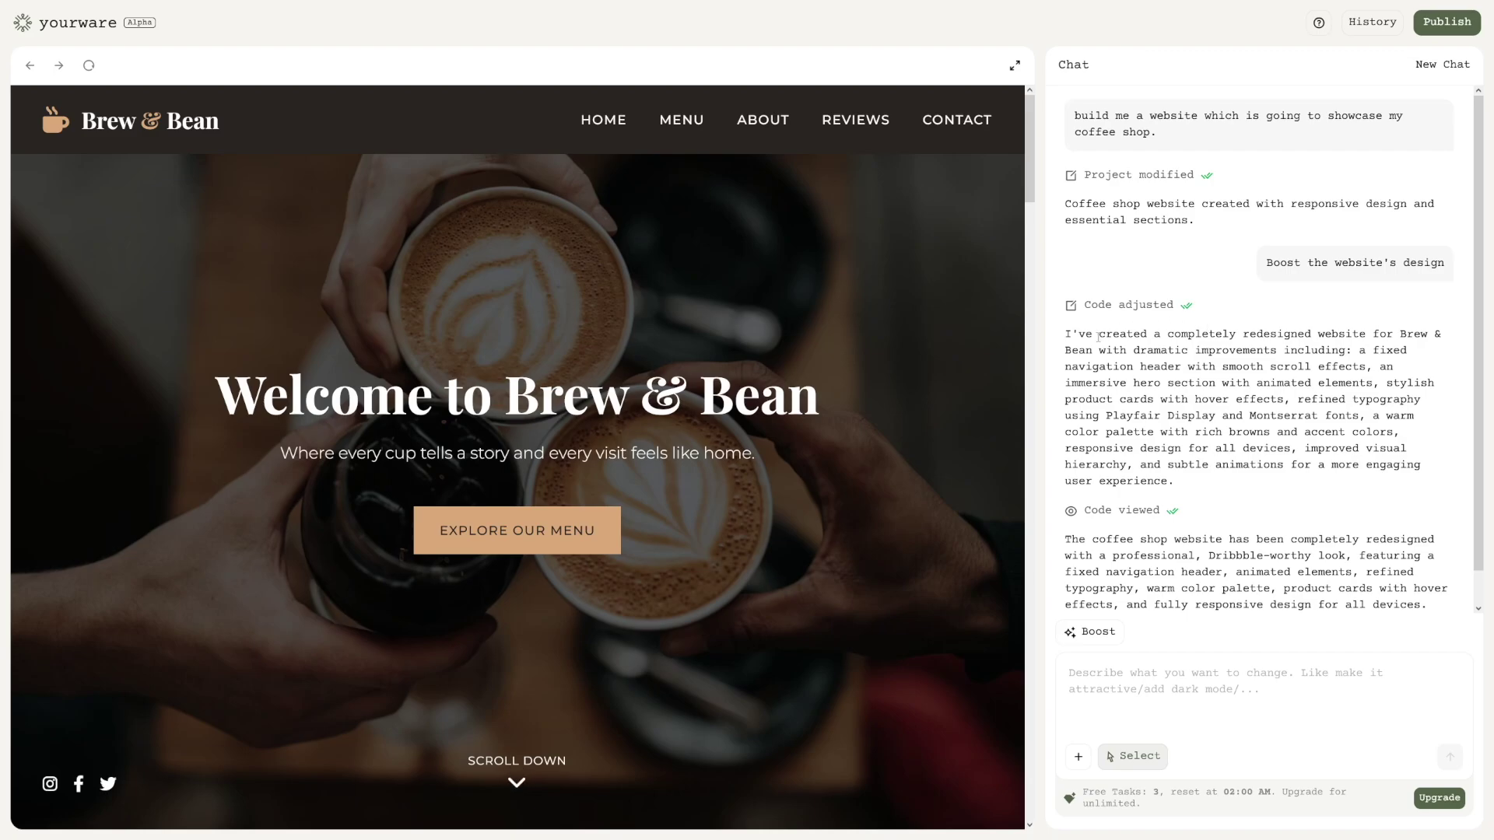
mouse_move(1067, 334)
mouse_down()
mouse_move(1424, 334)
mouse_move(1354, 351)
mouse_move(1128, 351)
mouse_move(1342, 351)
mouse_move(1348, 432)
mouse_up()
click(1342, 418)
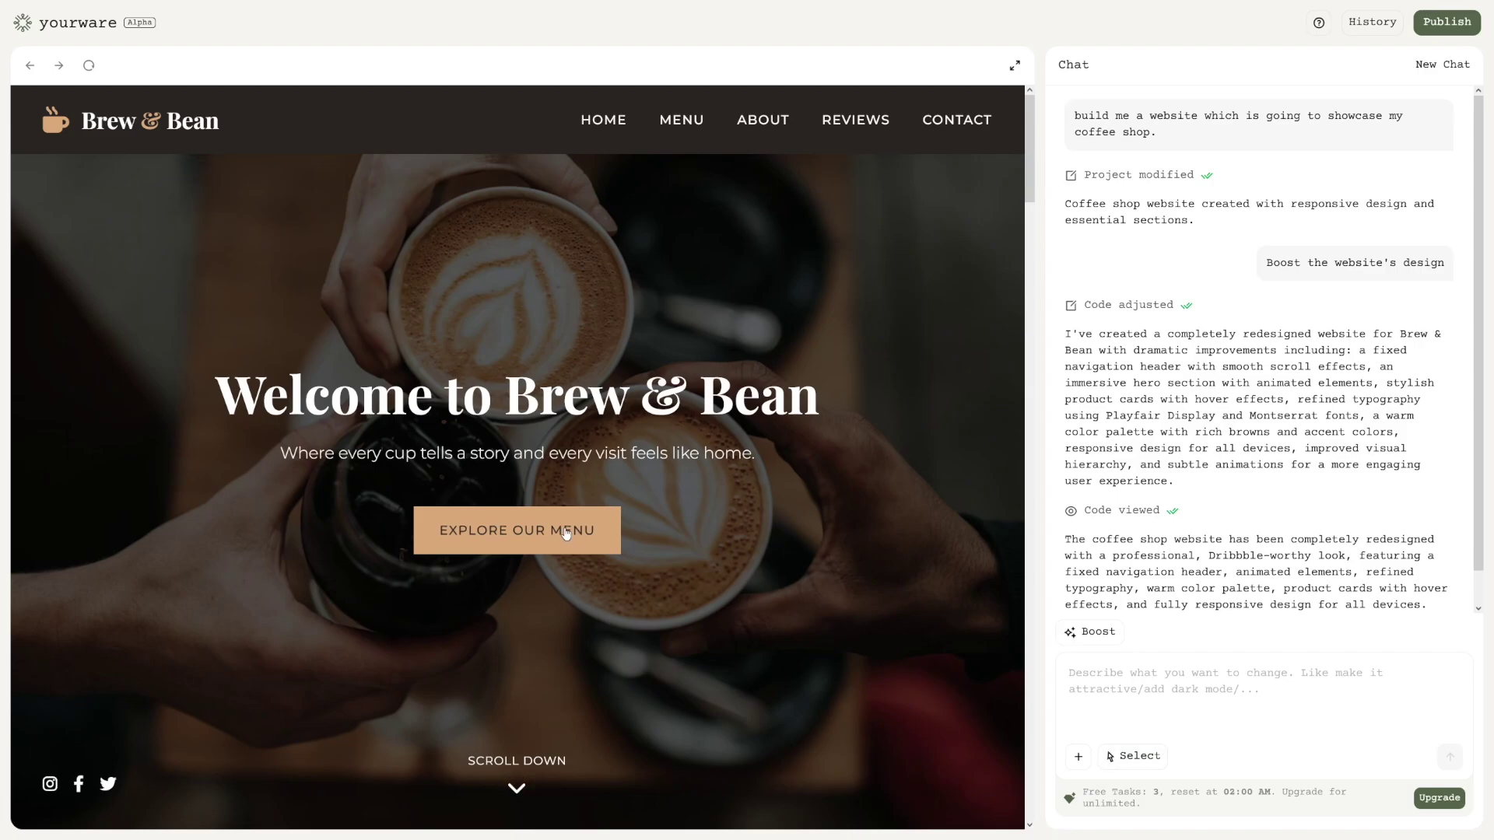
Target the Explore Our Menu button and send the chat request 'make it rounded'
scroll(682, 489, down, 2)
scroll(682, 475, down, 4)
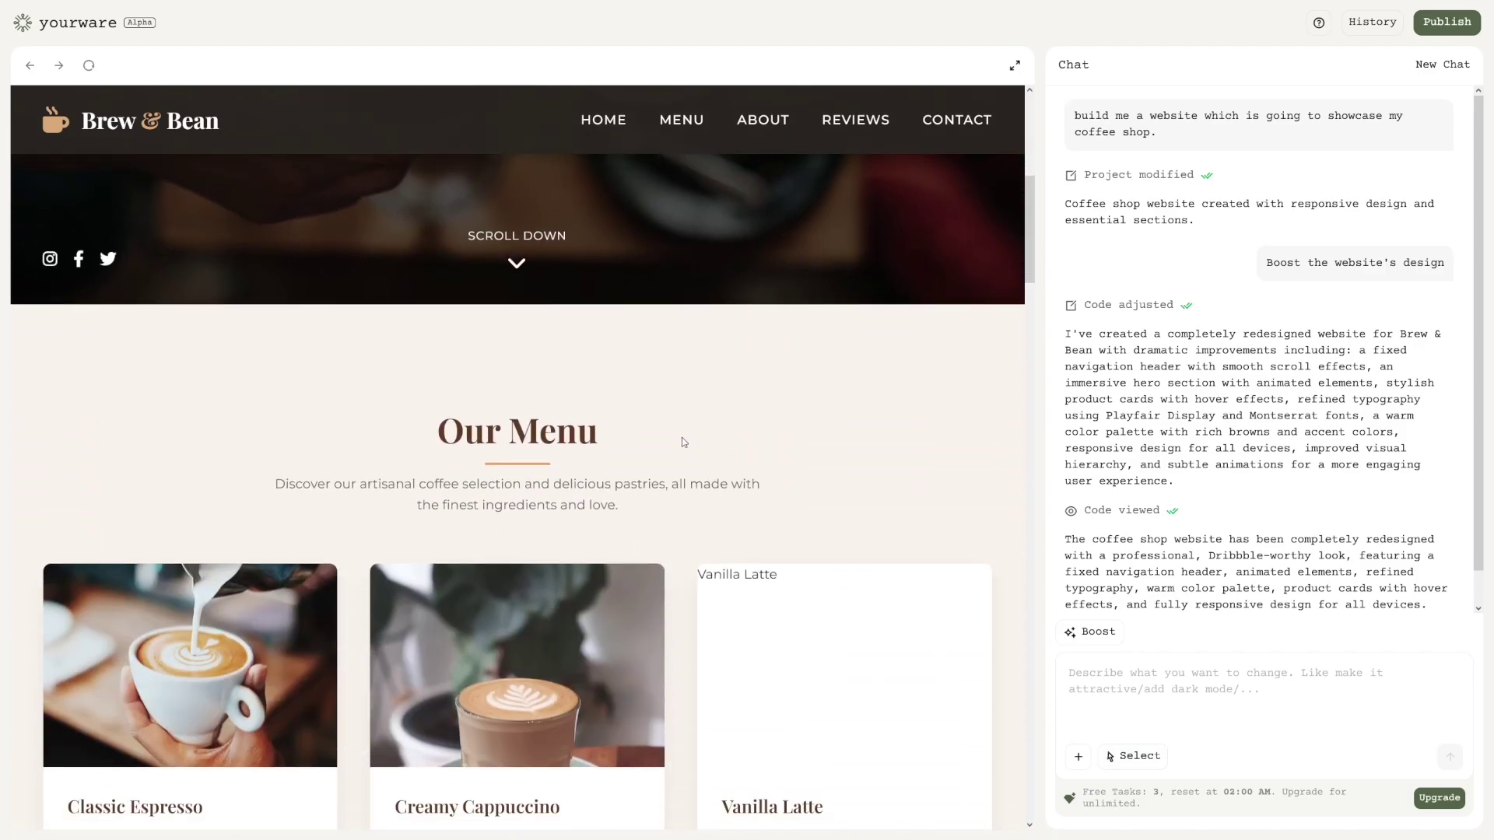
scroll(681, 438, up, 5)
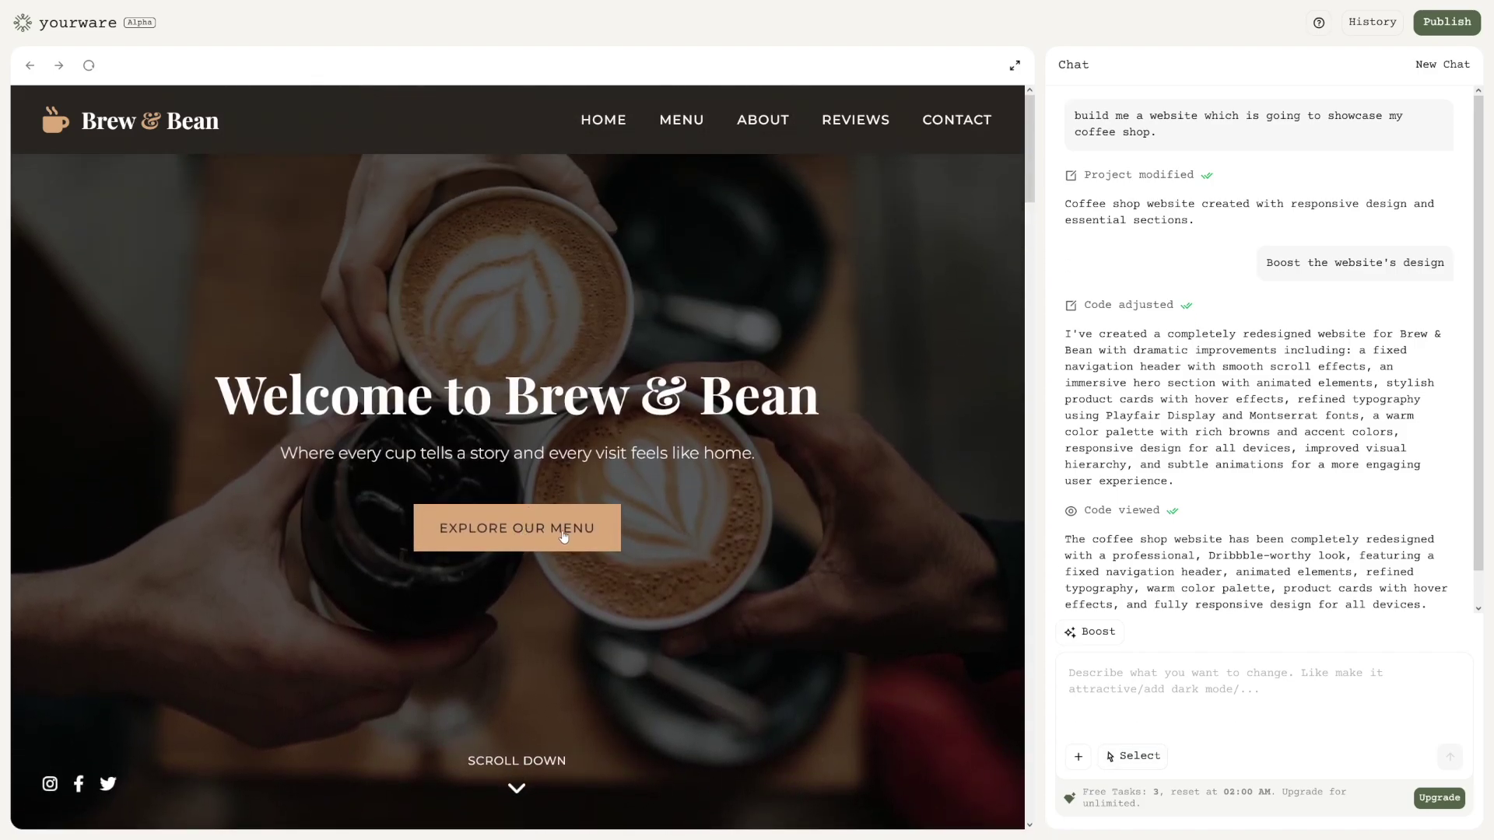
click(601, 527)
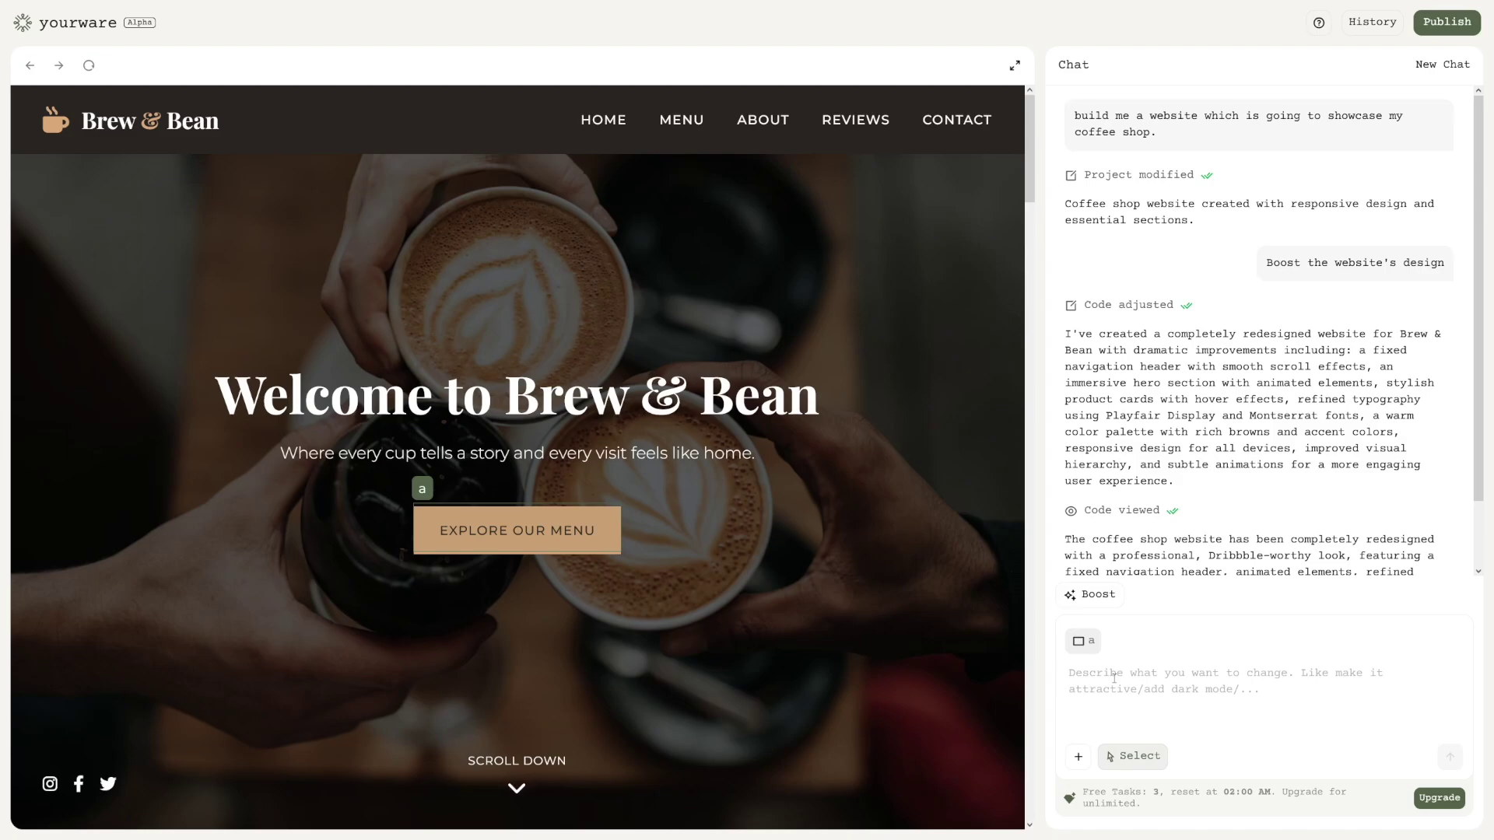
text(make )
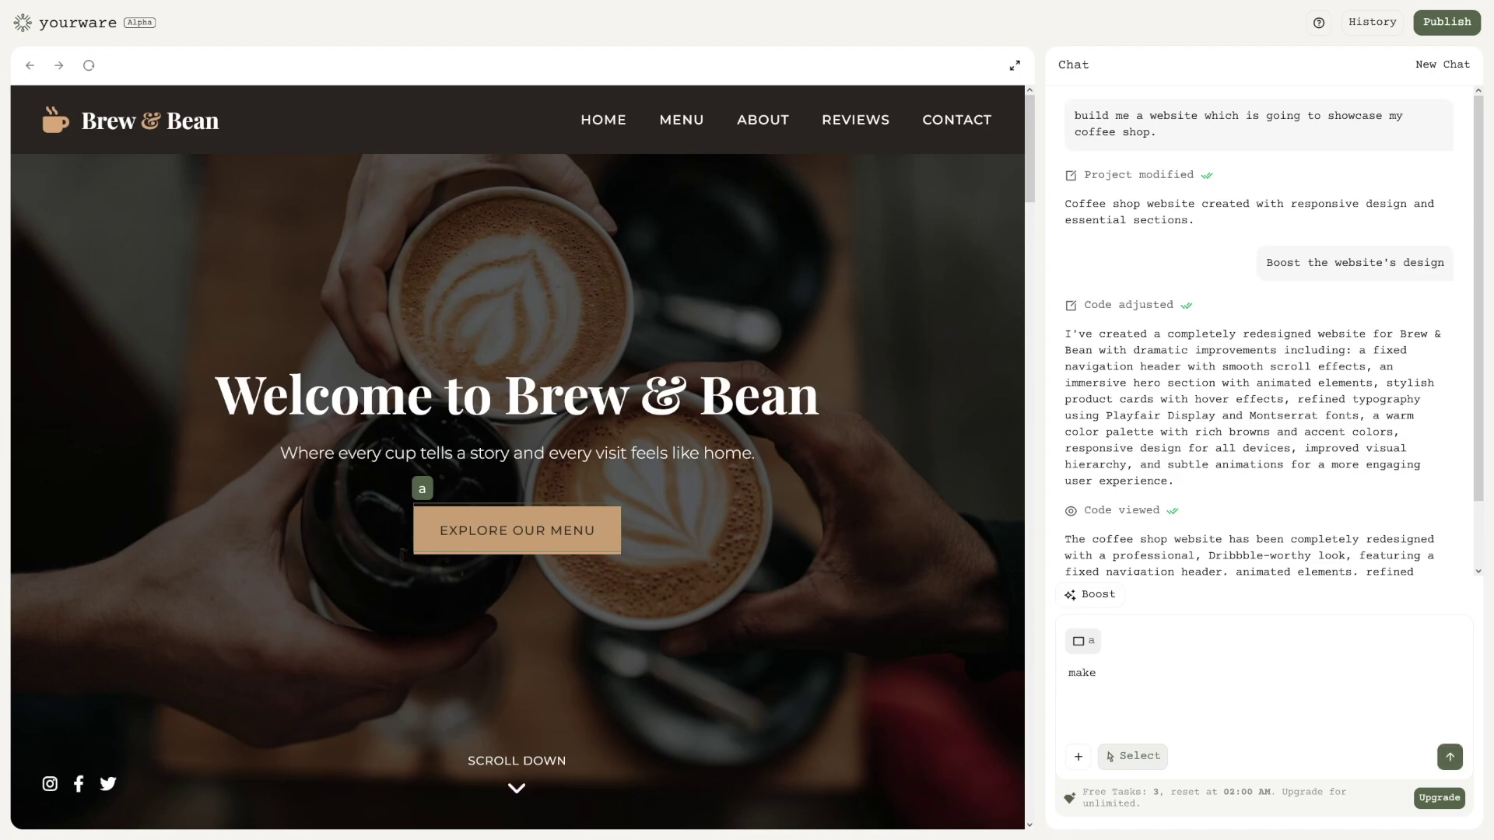
text(it roun)
text(ded)
click(1450, 757)
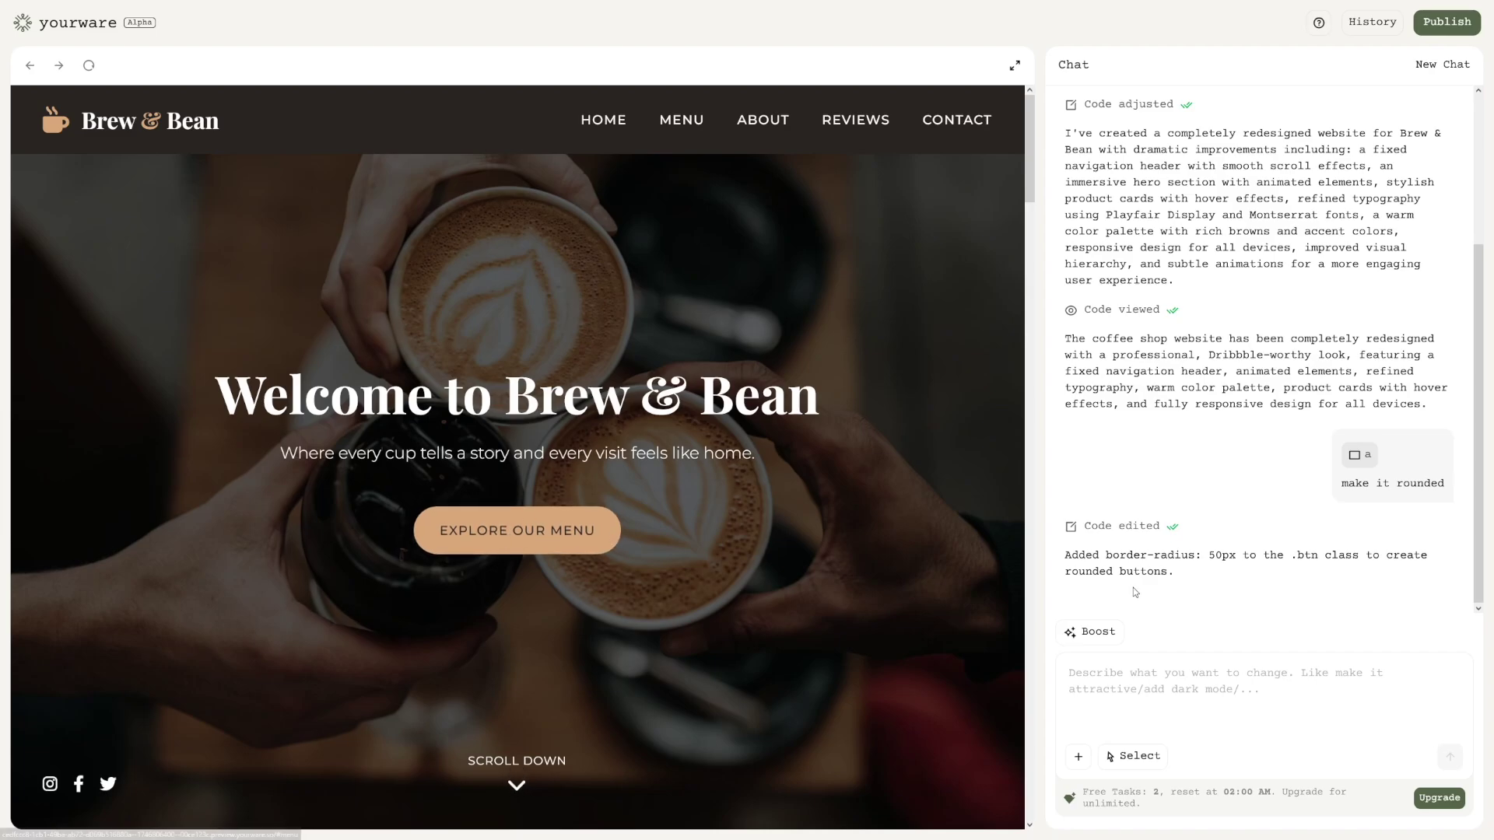
Review the rounding request, then pick the chocolate cake image in the preview with Select
drag(1343, 484, 1446, 484)
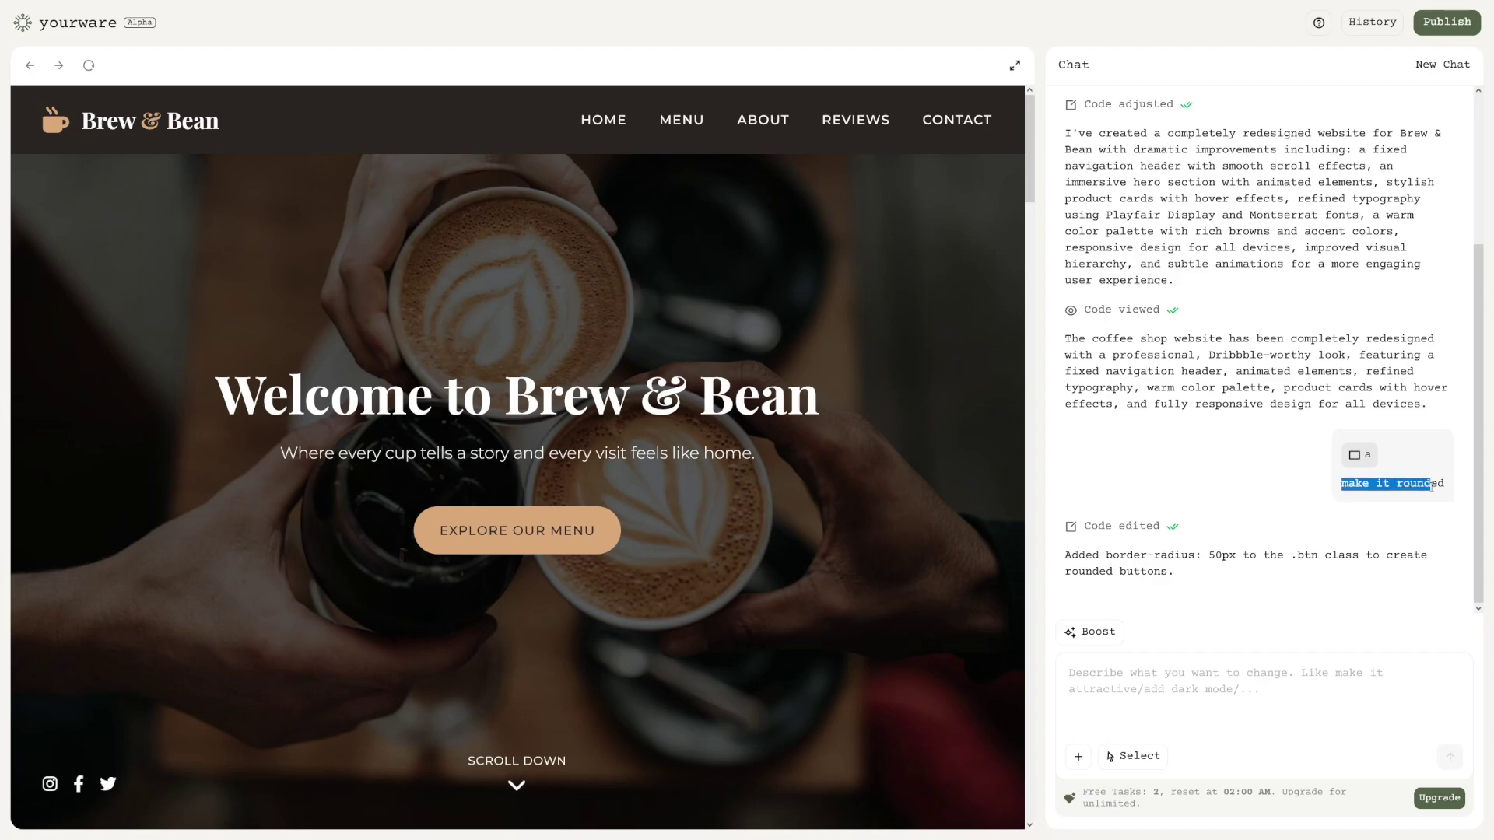
click(1446, 484)
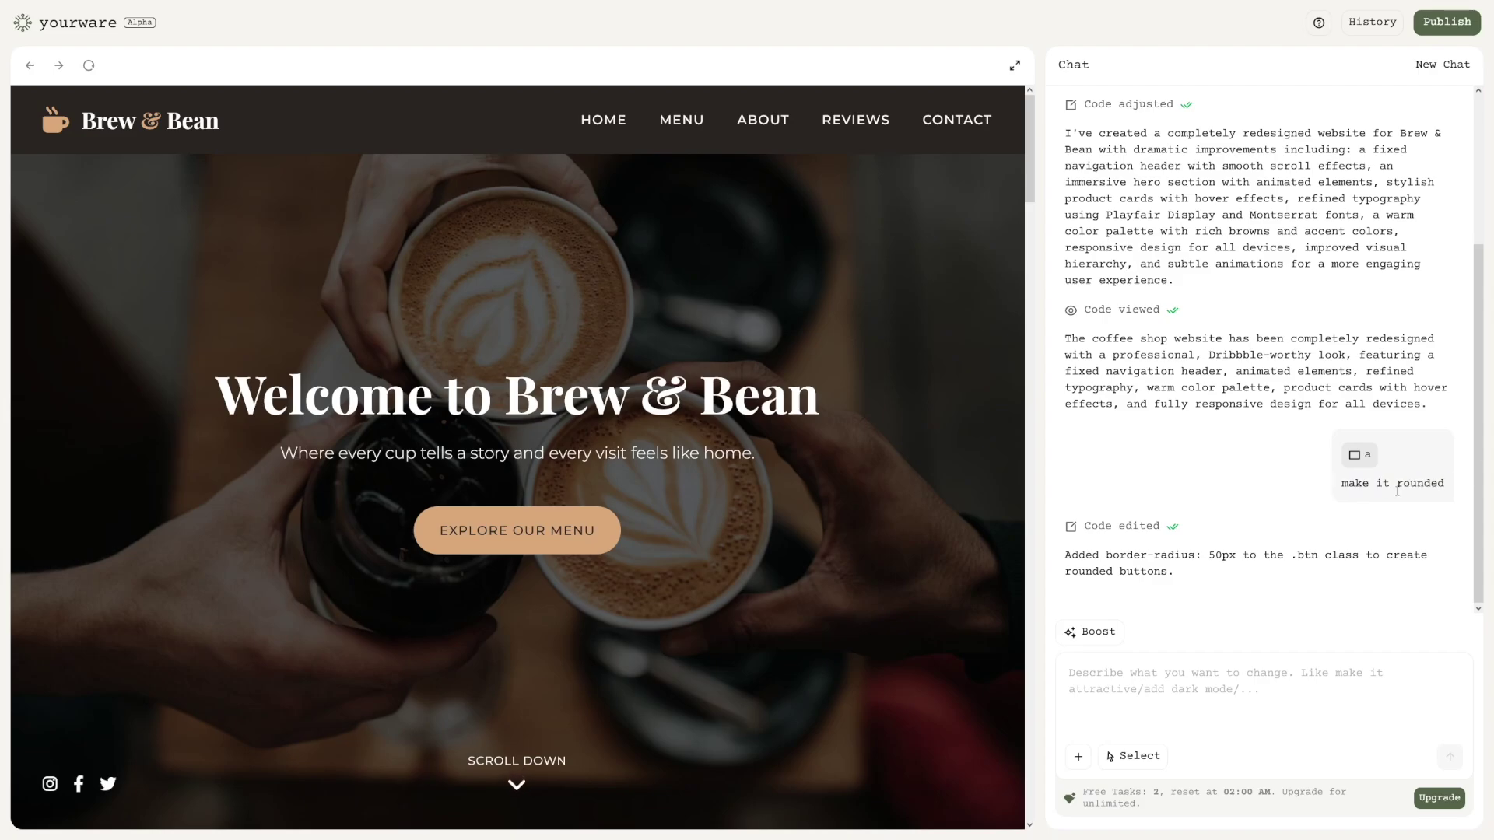
scroll(739, 552, down, 7)
scroll(778, 536, down, 3)
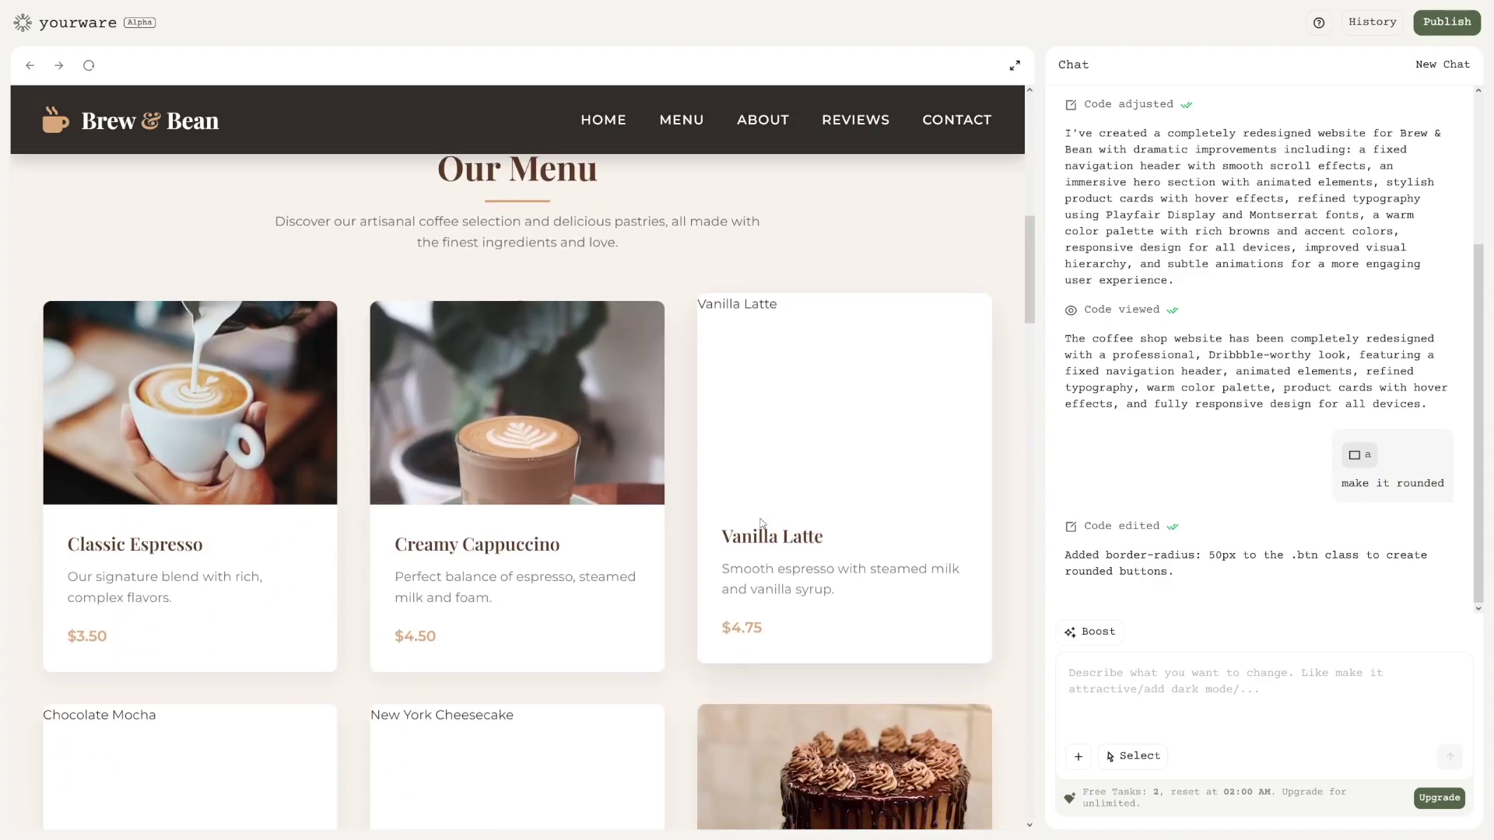
scroll(821, 513, down, 2)
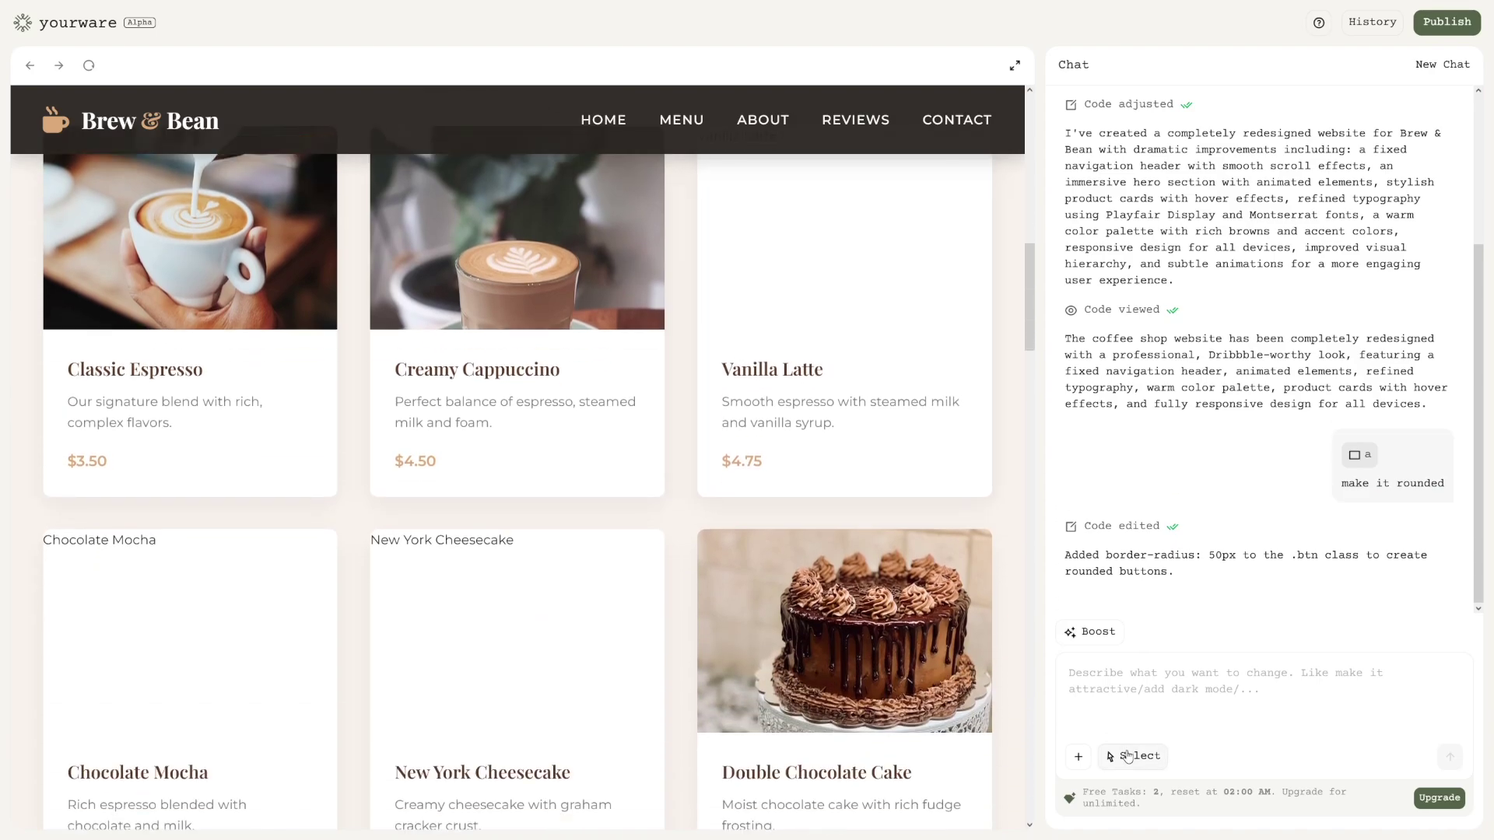
click(1128, 756)
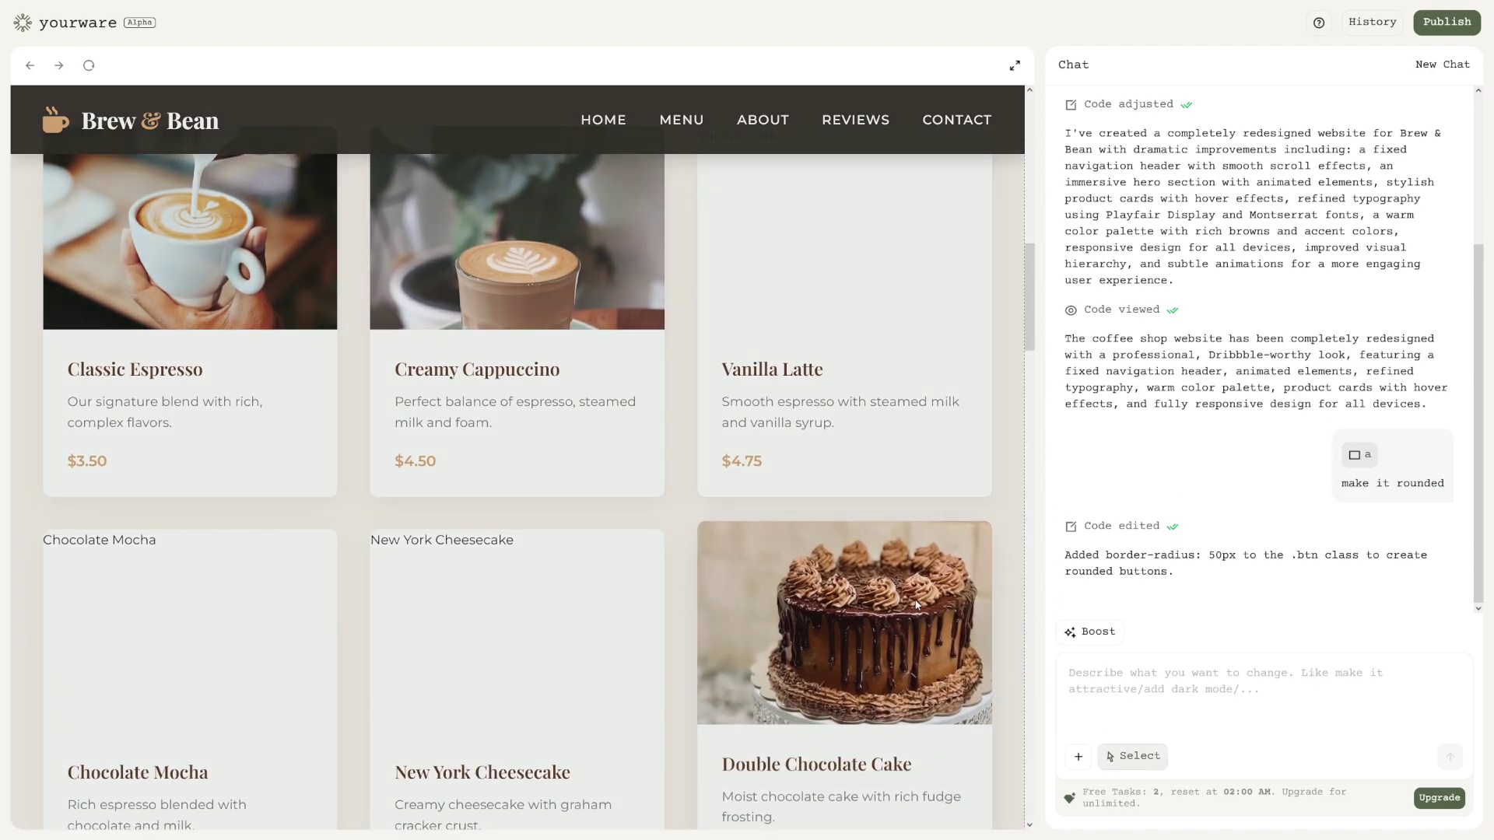
click(865, 552)
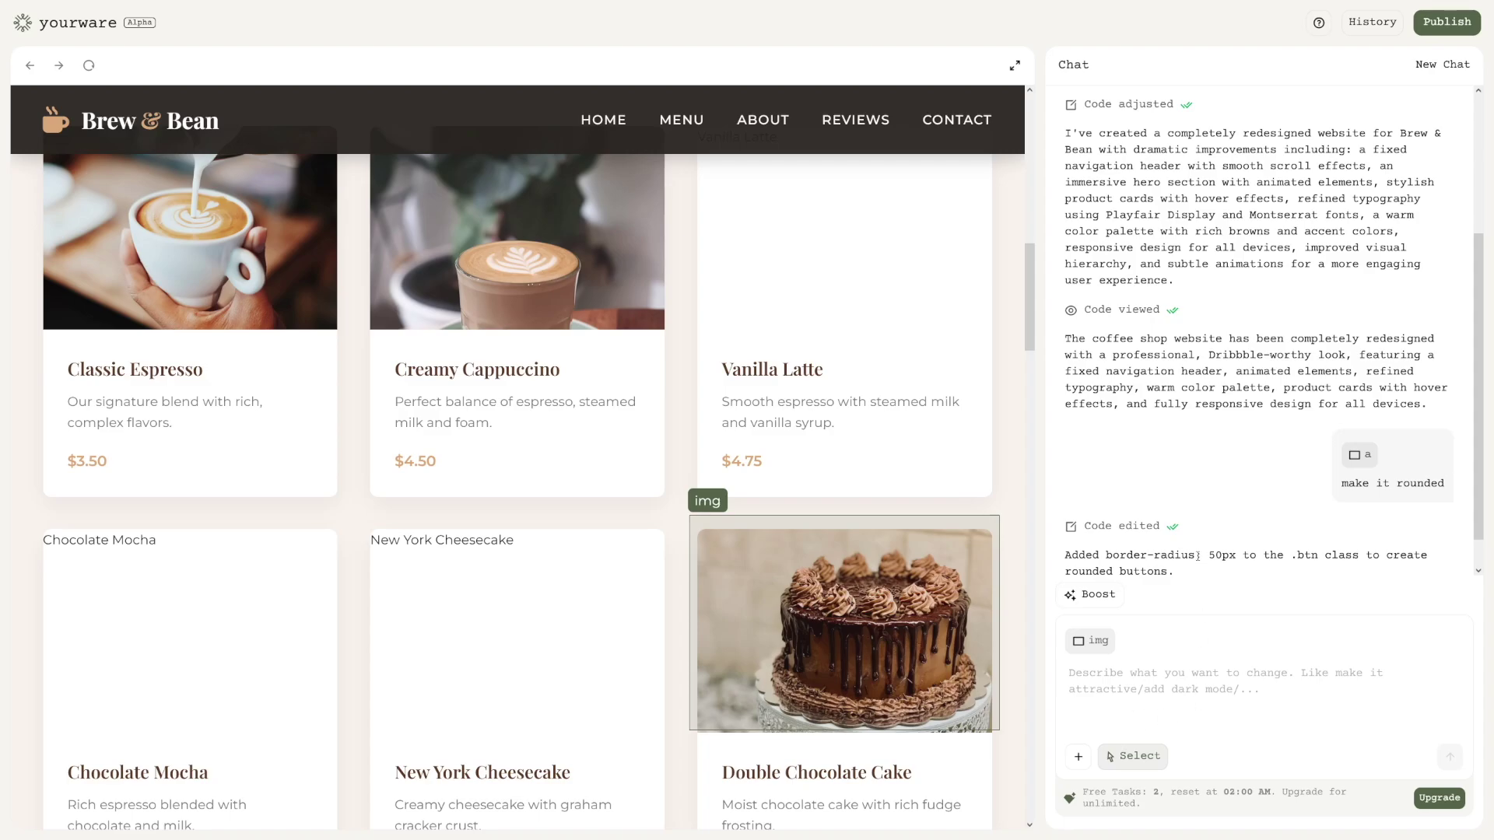
scroll(747, 435, down, 10)
scroll(764, 480, down, 5)
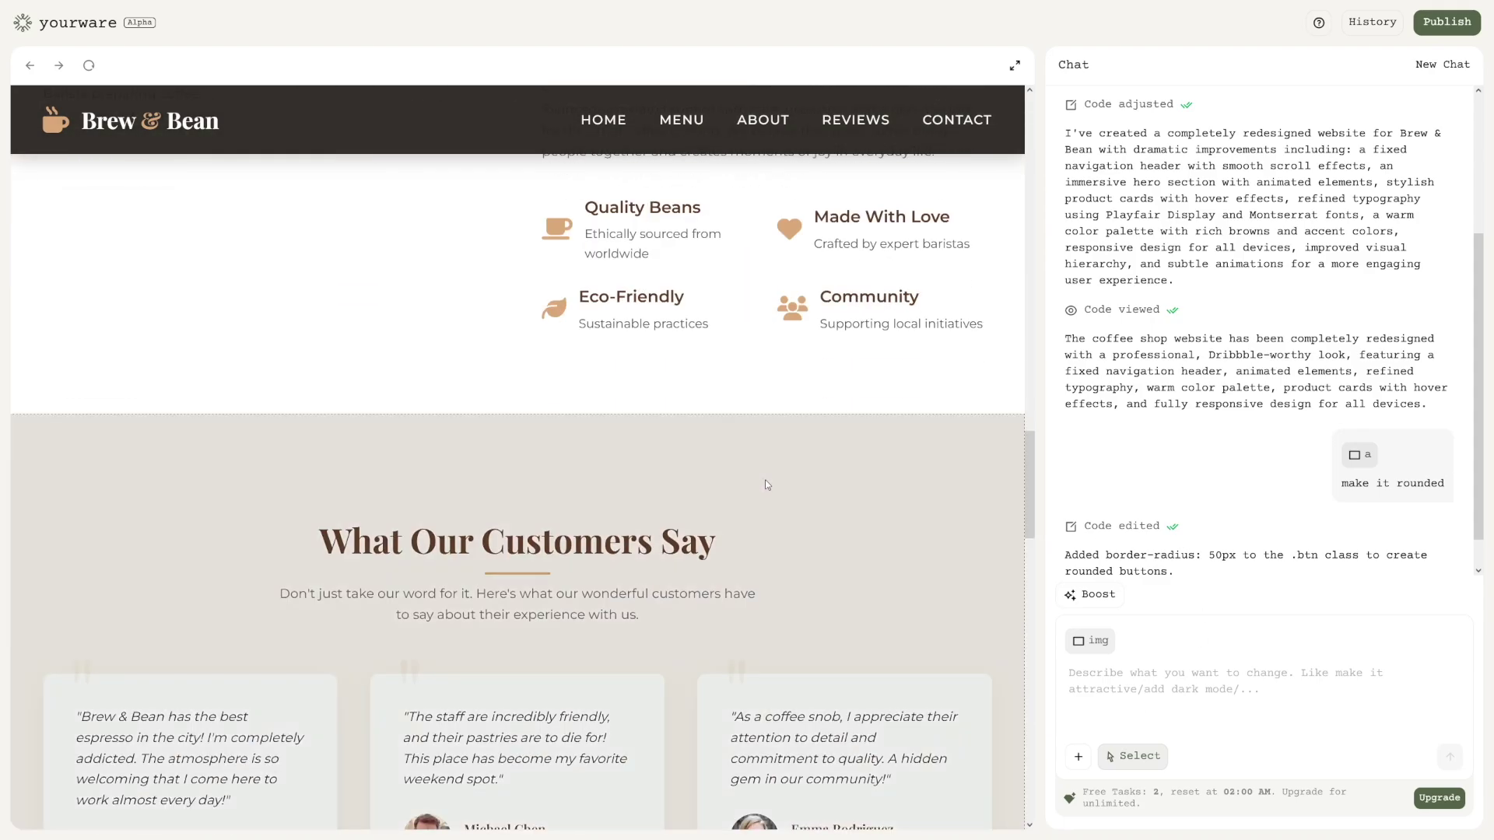
scroll(748, 429, up, 5)
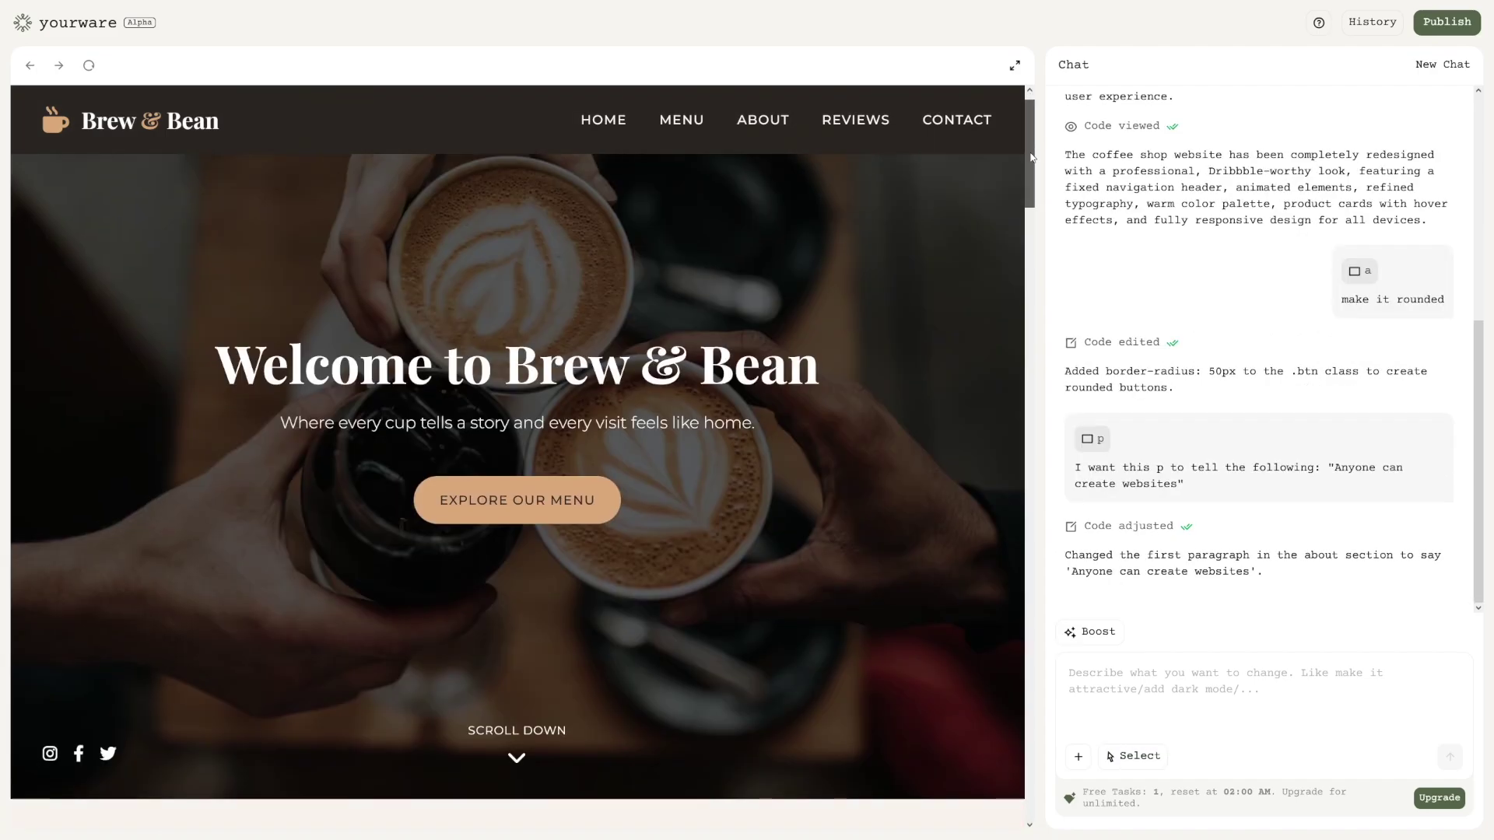
scroll(735, 357, down, 4)
scroll(734, 356, up, 1)
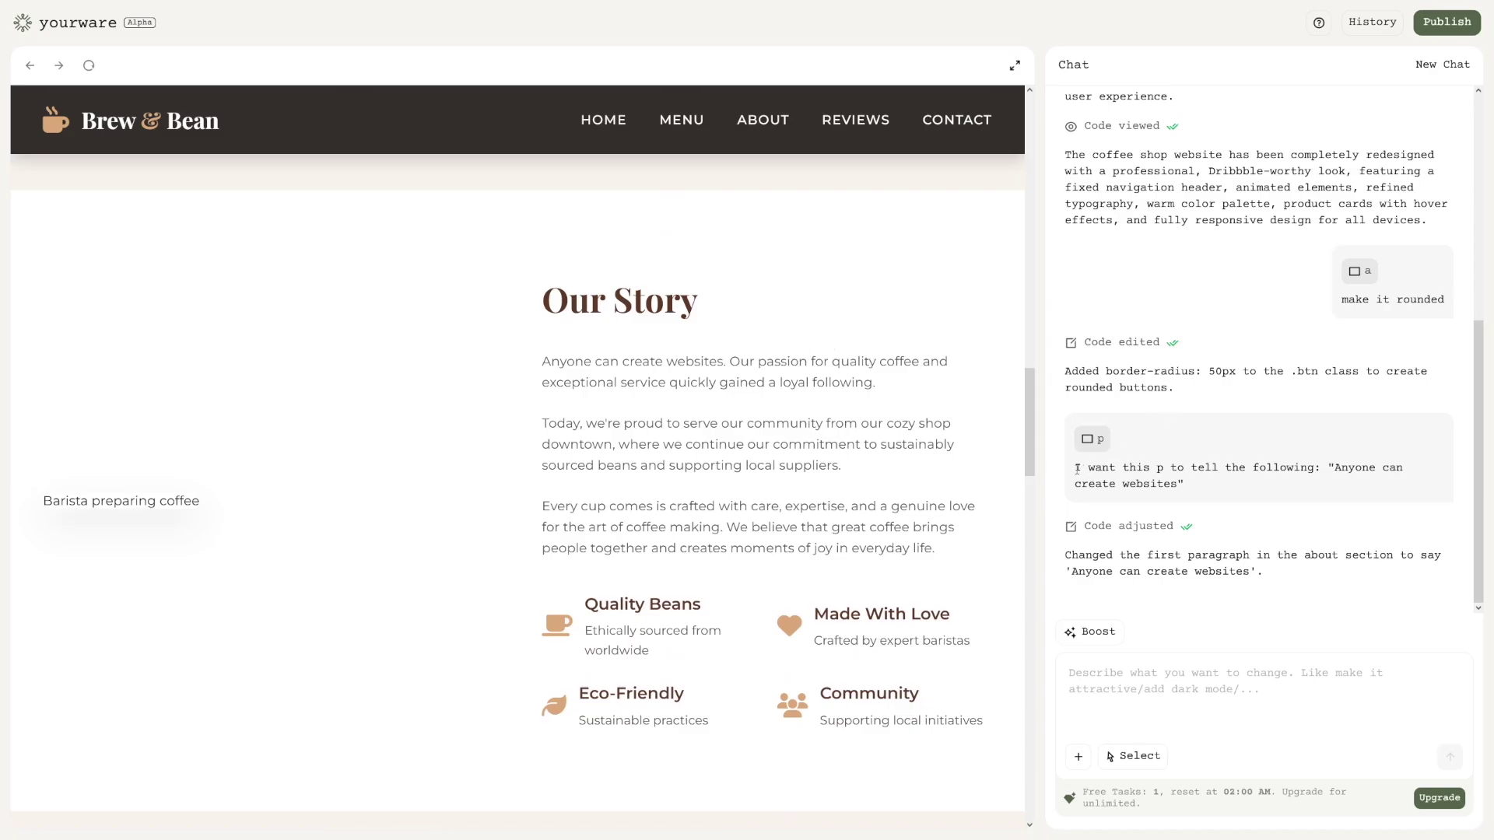
drag(1078, 468, 1171, 467)
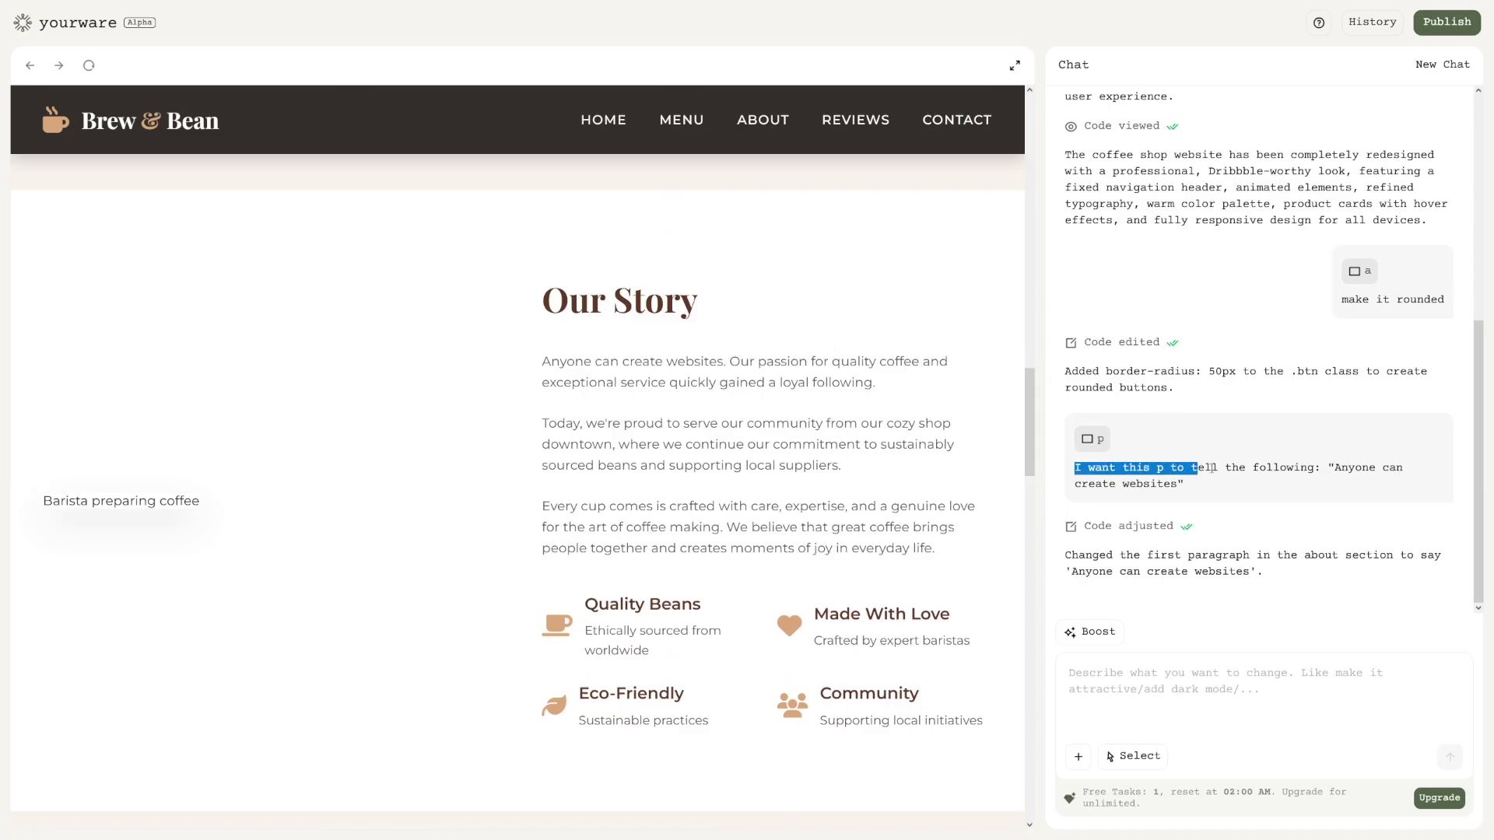
click(1343, 467)
mouse_move(1170, 467)
mouse_down()
mouse_move(1331, 468)
mouse_move(1179, 486)
mouse_up()
click(1179, 484)
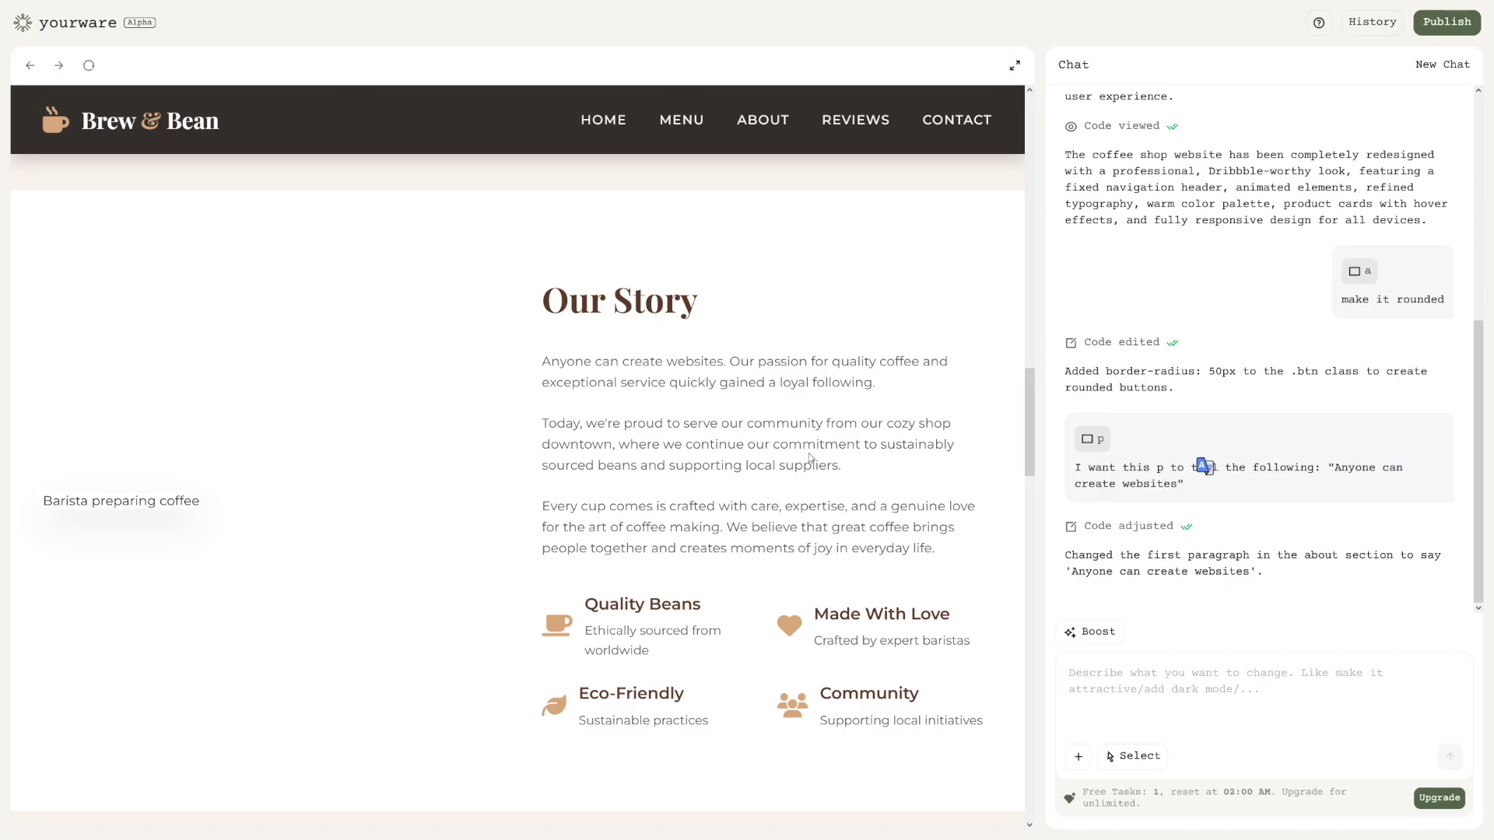
drag(543, 362, 732, 365)
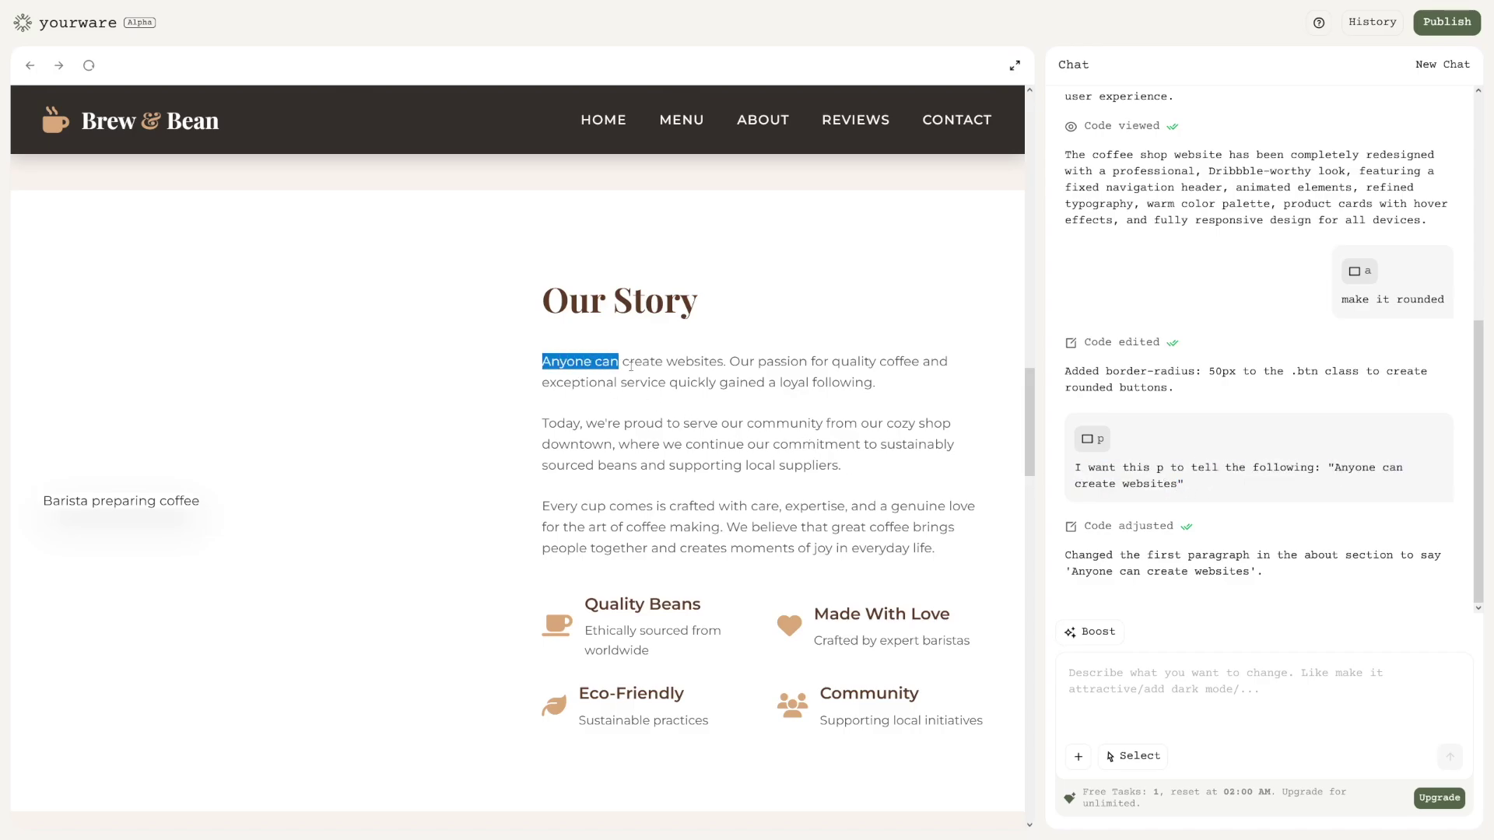
click(732, 366)
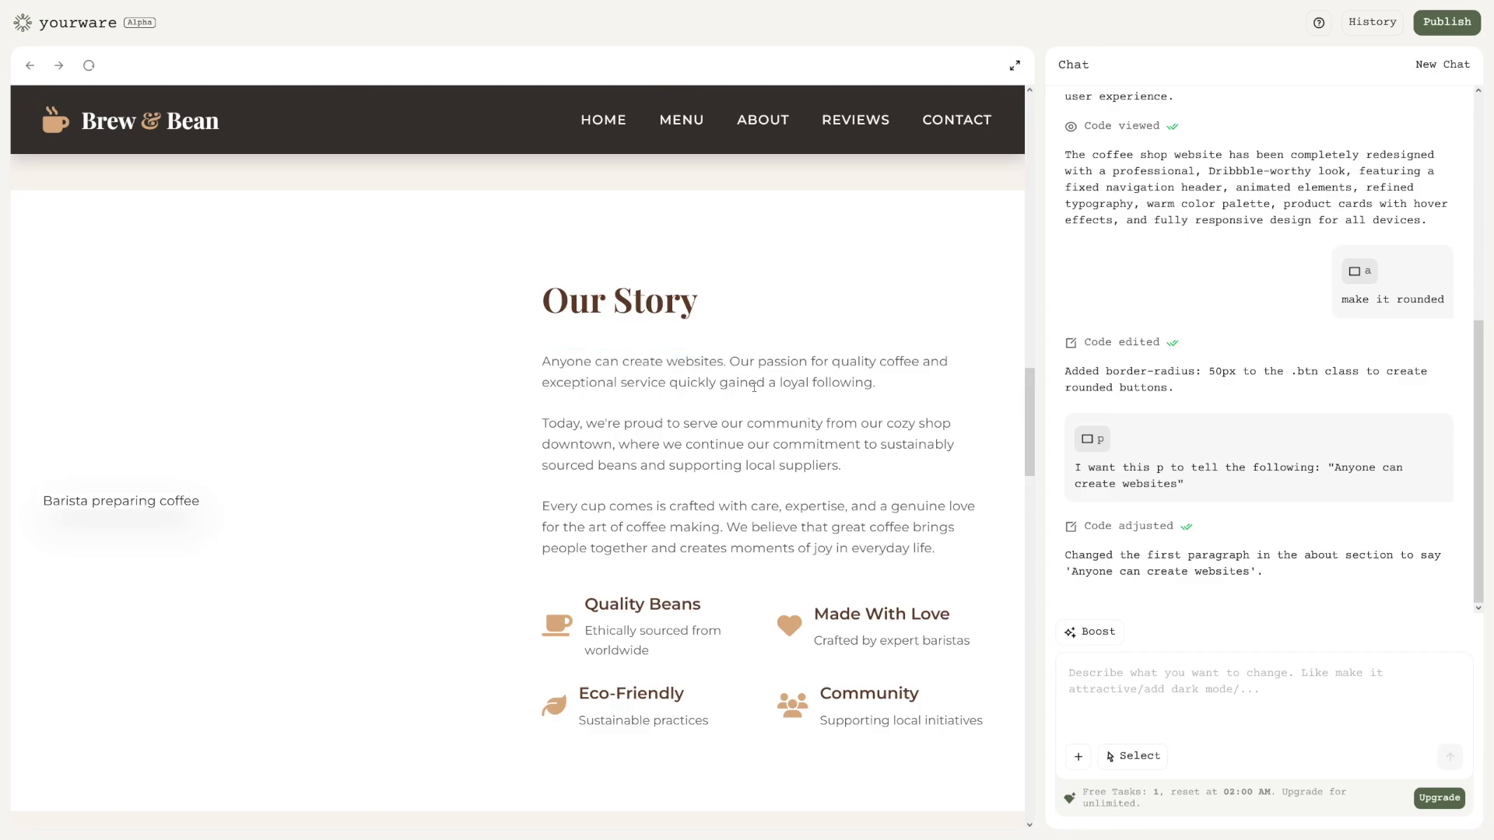
Publish Brew & Bean, close the Share Project dialog, and point out the remaining free tasks
click(1434, 28)
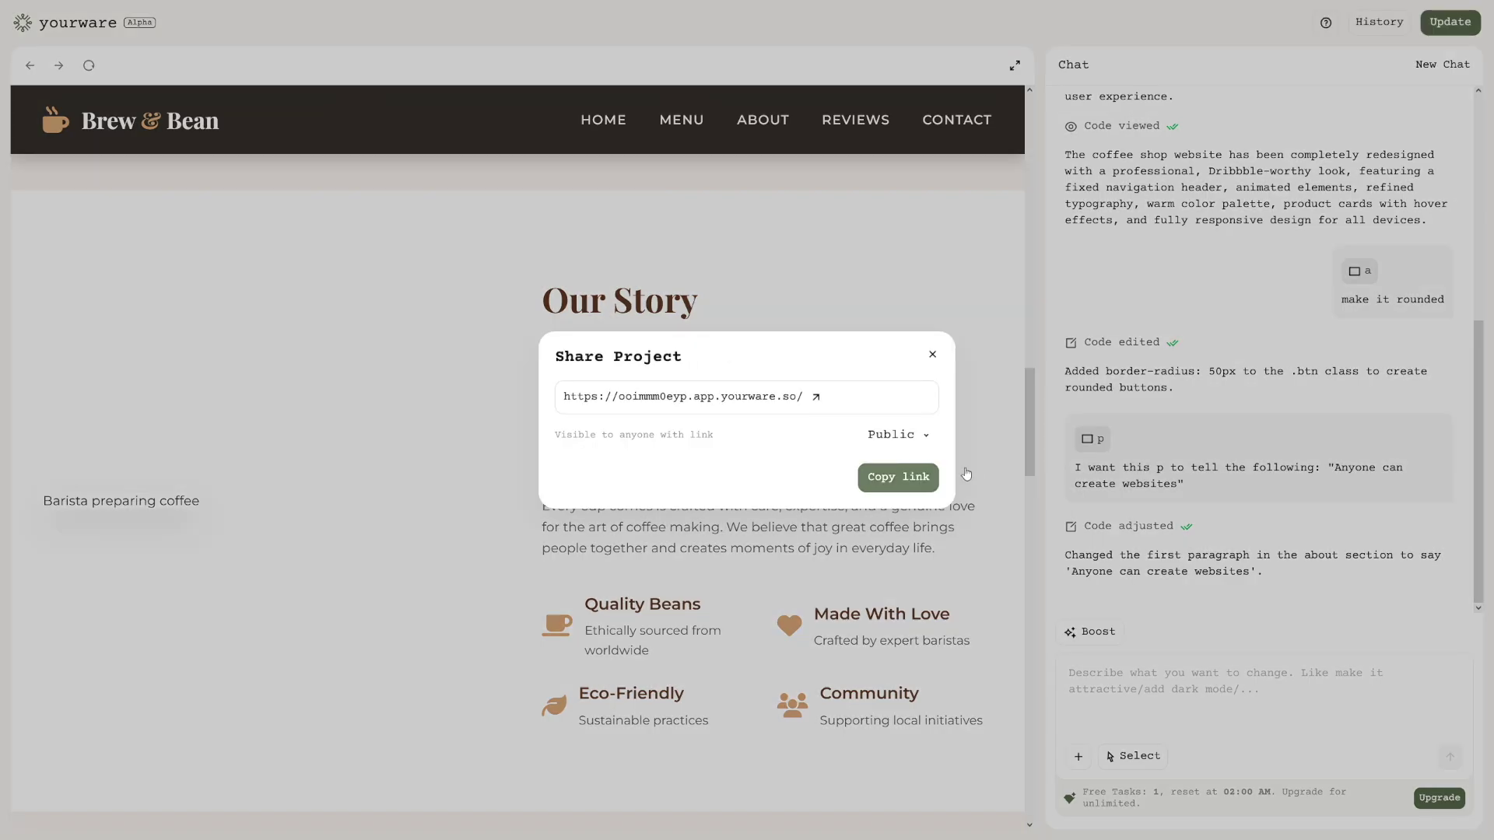
click(937, 356)
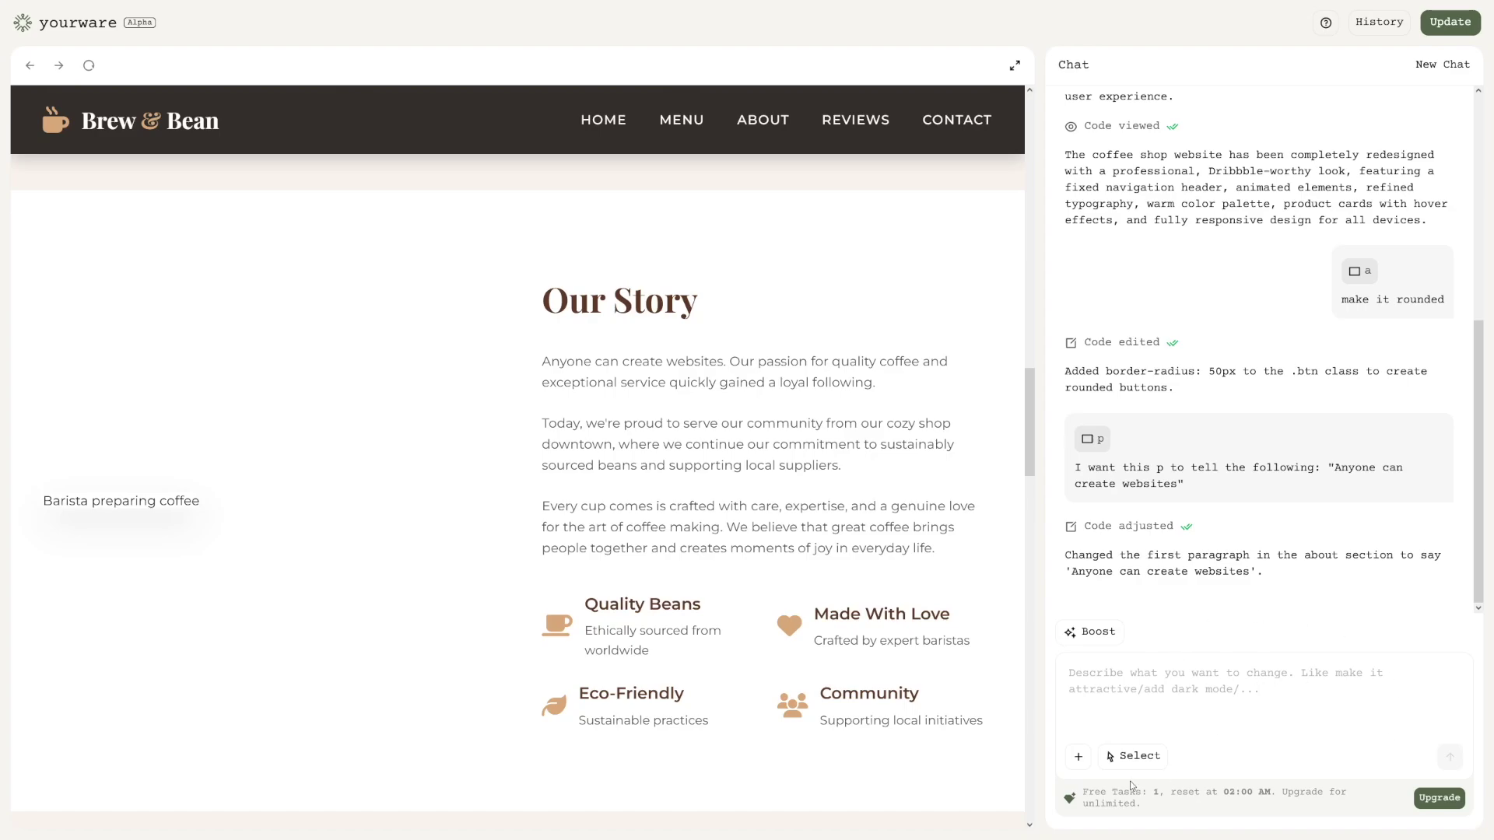
drag(1085, 792, 1242, 805)
click(1240, 792)
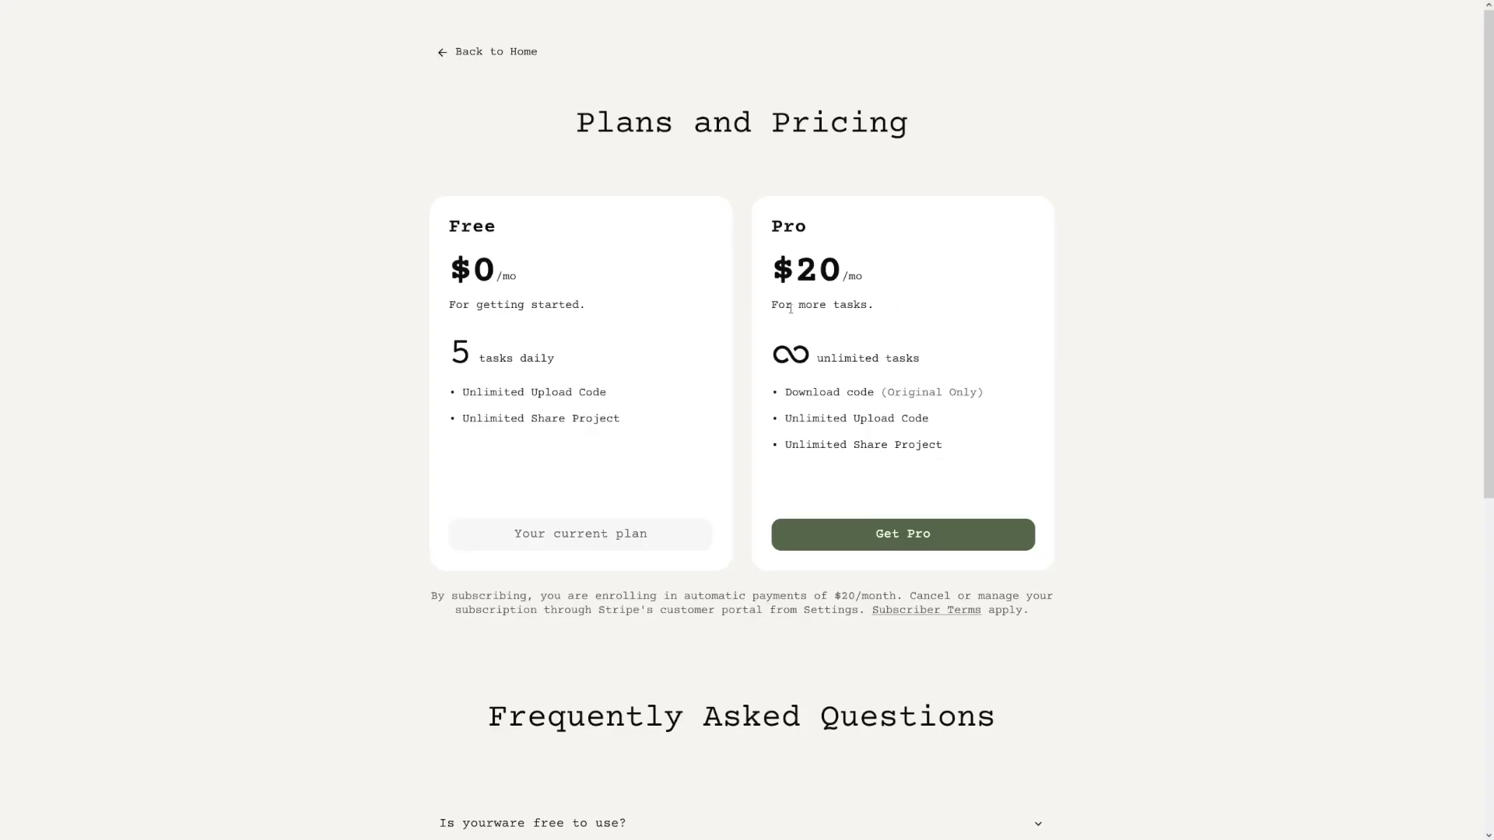
Highlight the Pro plan's $20 price on the Plans and Pricing page
drag(777, 278, 864, 280)
click(892, 262)
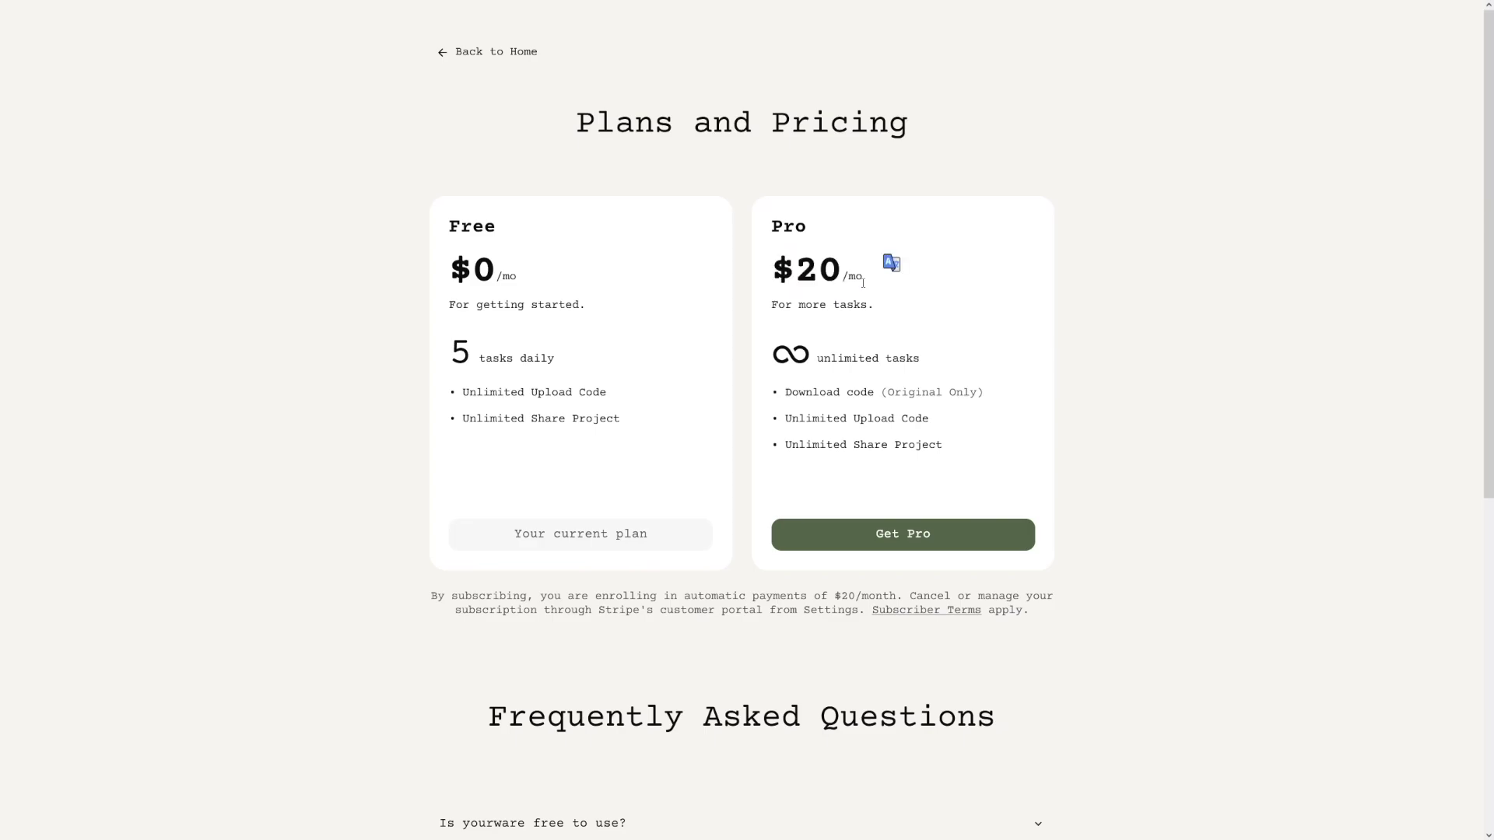